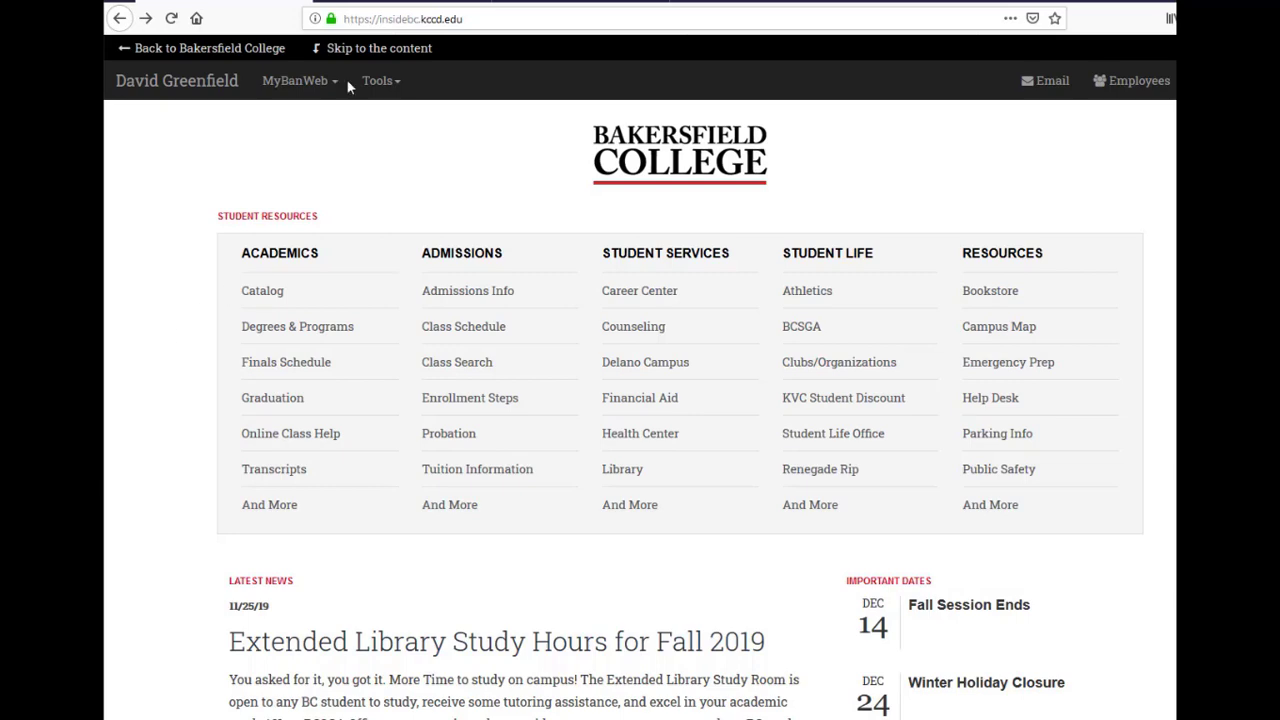
# - Look over the open eLumen and Canvas pages and the tools offered on the college portal
pyautogui.click(407, 2)
pyautogui.click(580, 3)
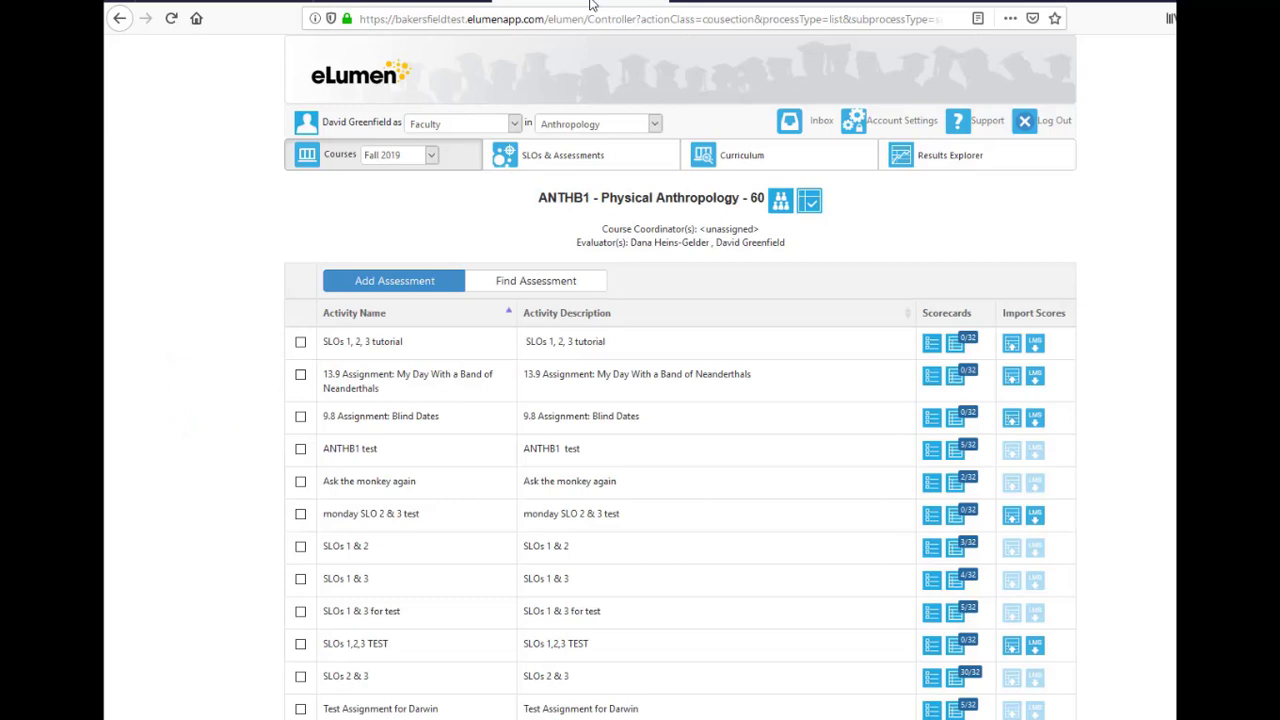
pyautogui.click(171, 3)
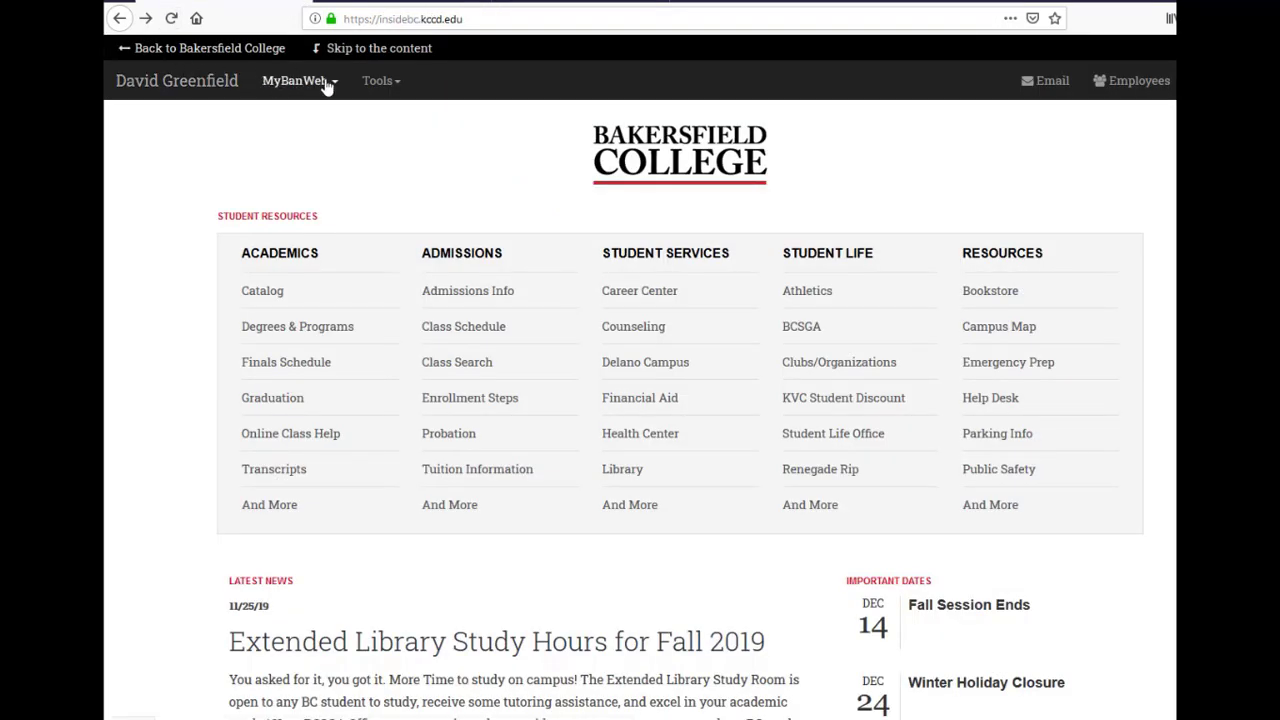
pyautogui.click(375, 88)
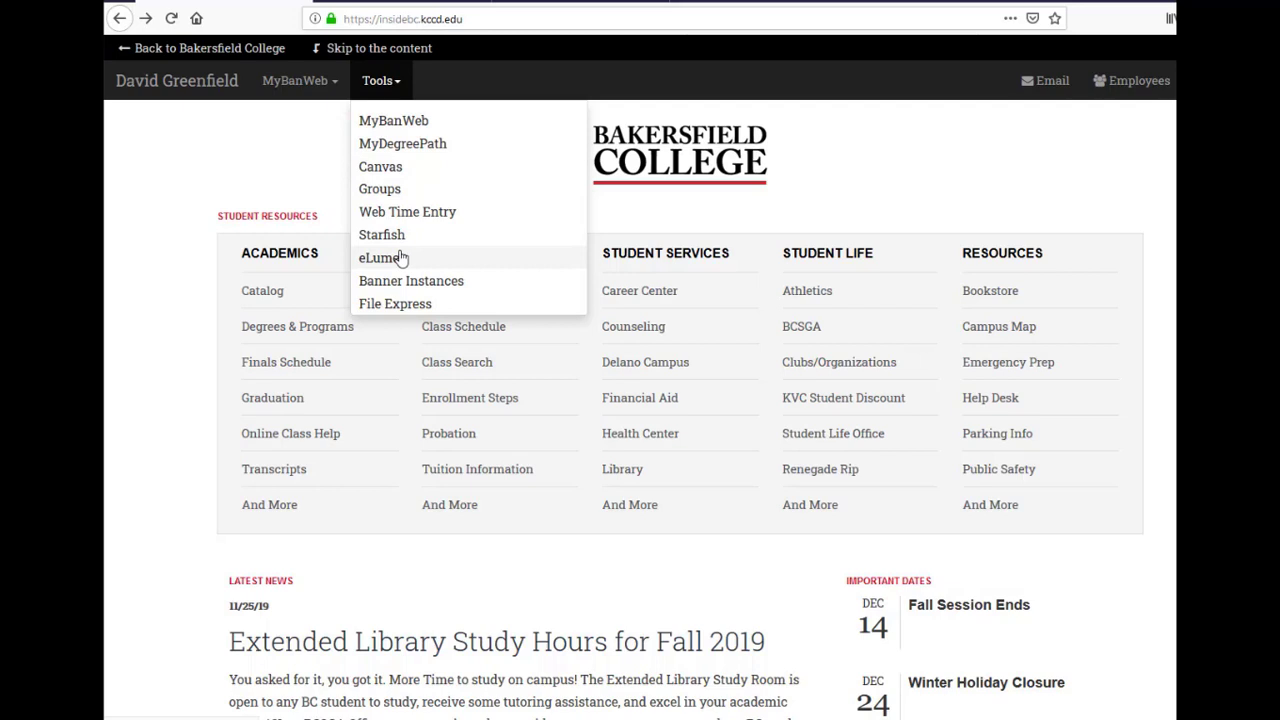
pyautogui.click(254, 183)
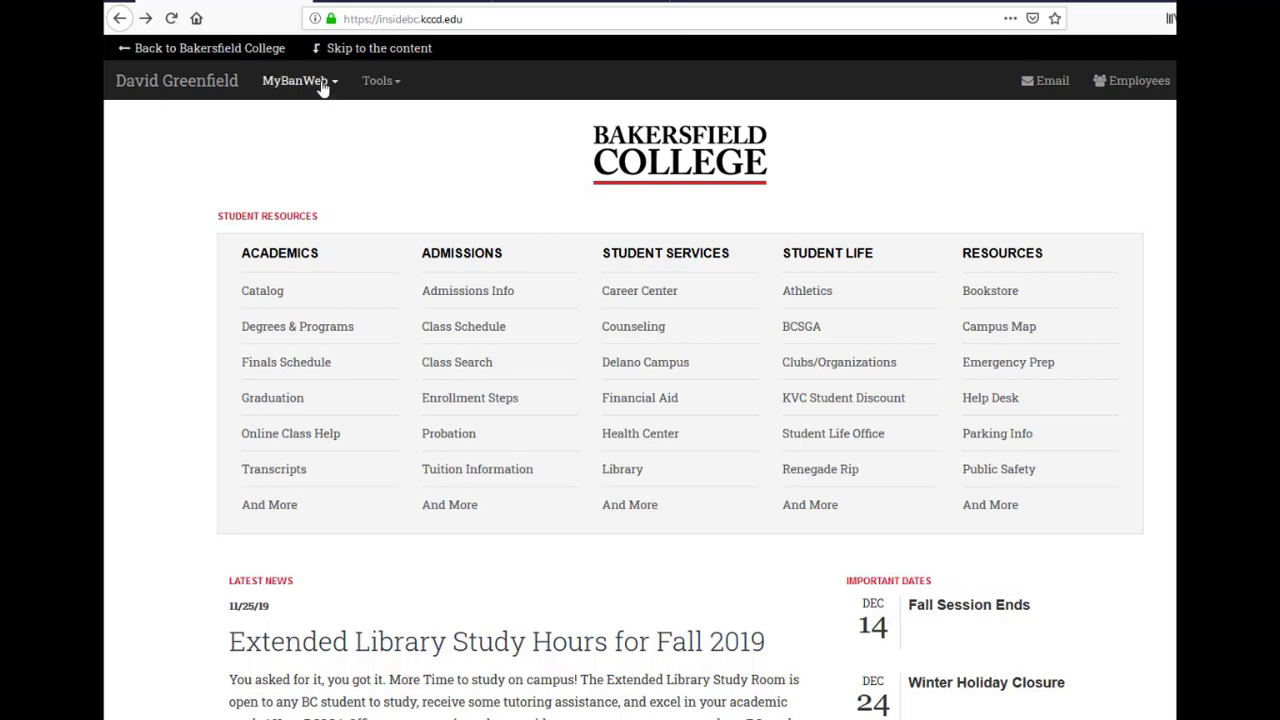
pyautogui.click(383, 1)
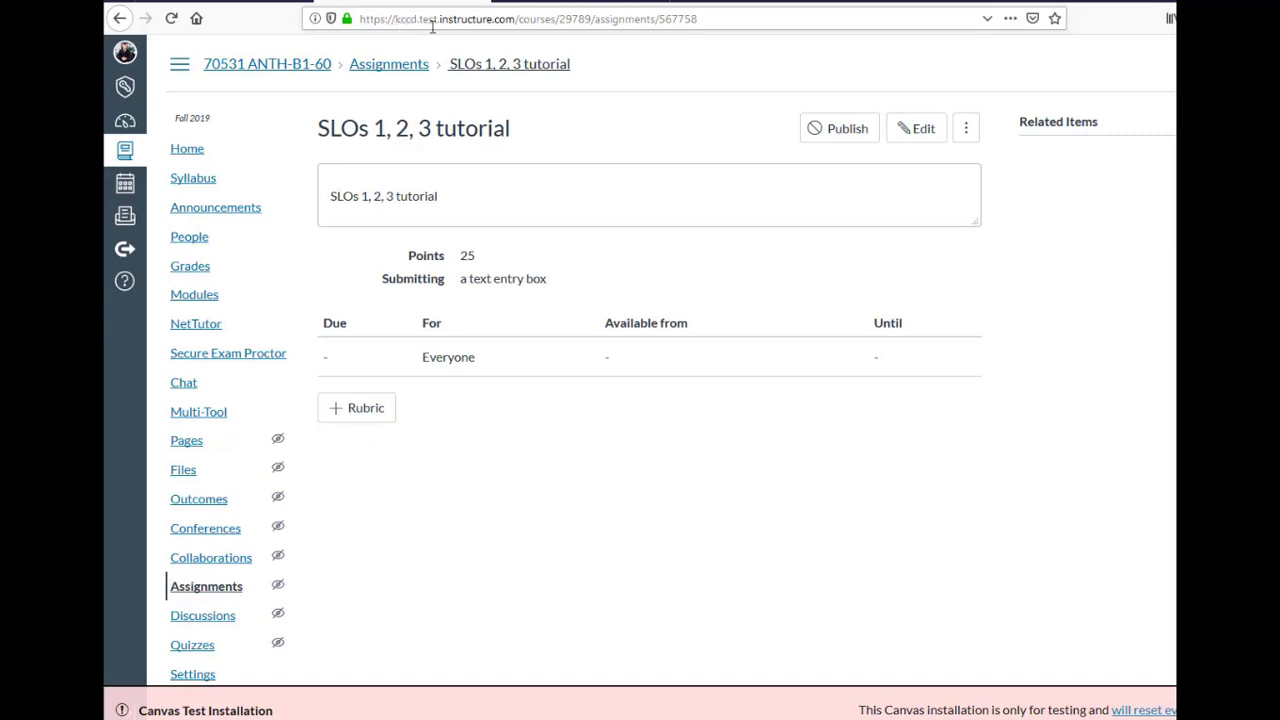
# - In eLumen, send the outcomes of the SLOs 1, 2, 3 tutorial assessment to the Canvas course 70531 ANTH-B1-60
pyautogui.click(530, 2)
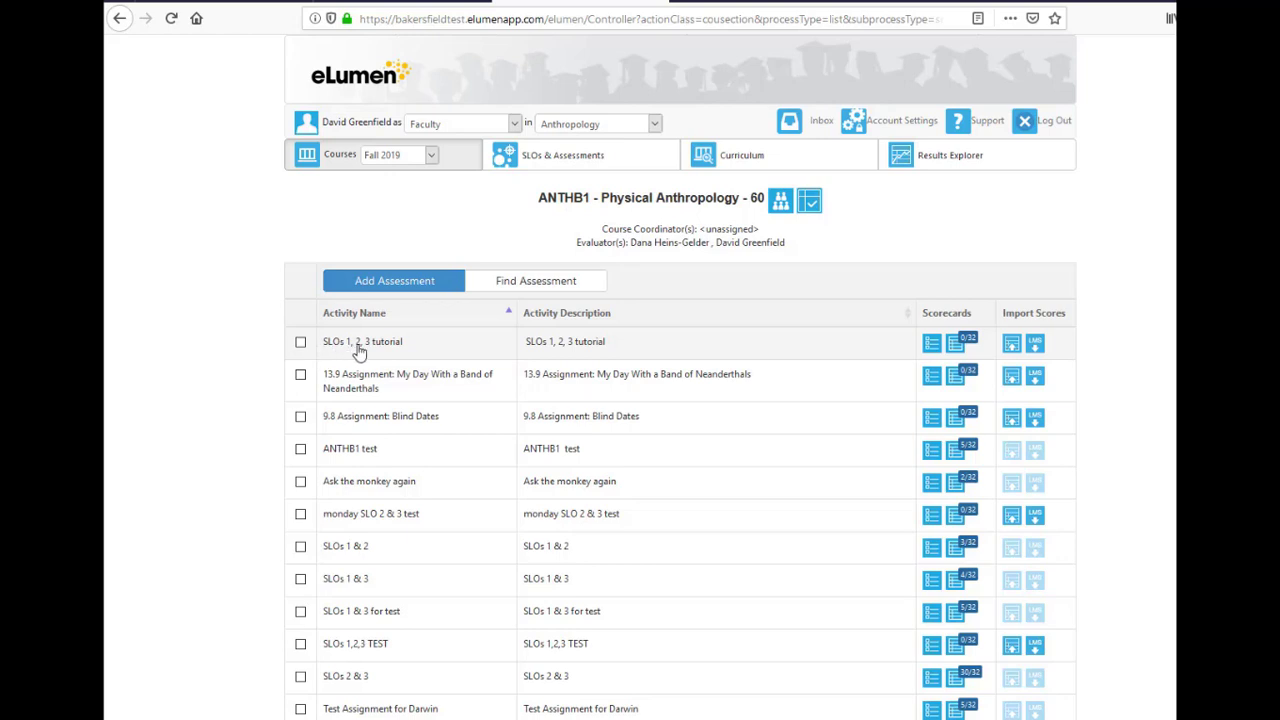
pyautogui.click(300, 345)
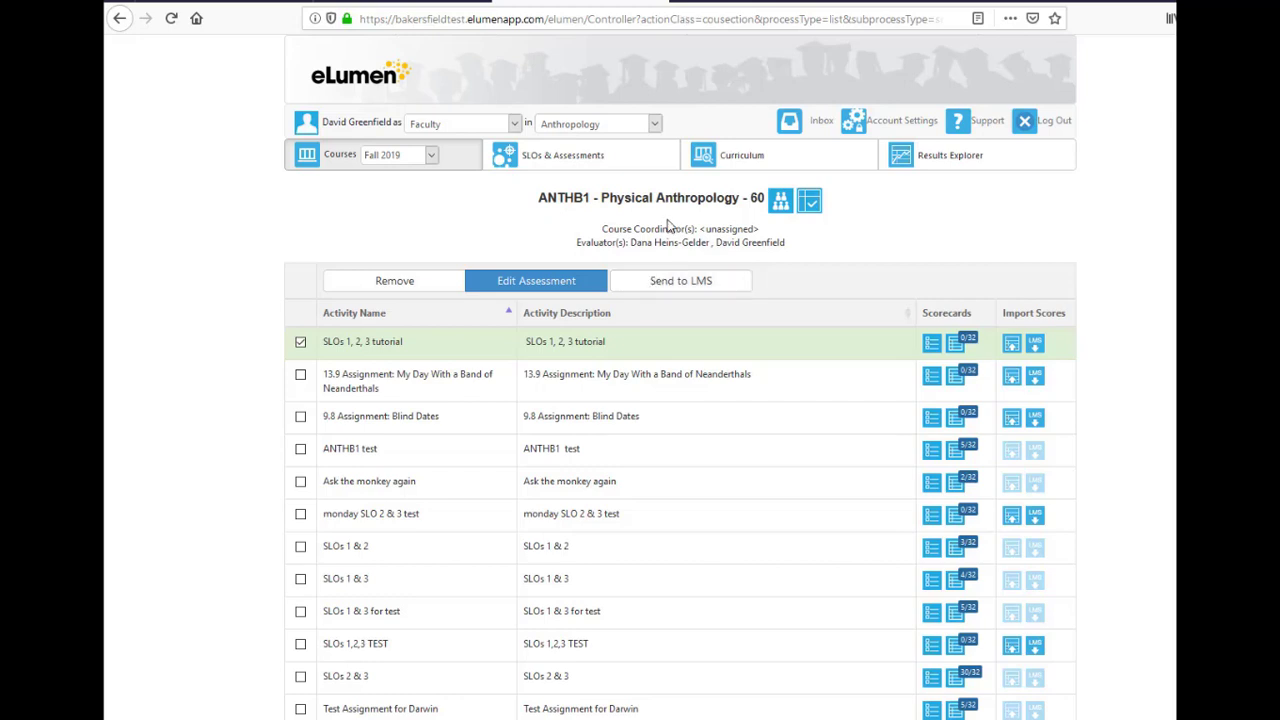
pyautogui.click(651, 284)
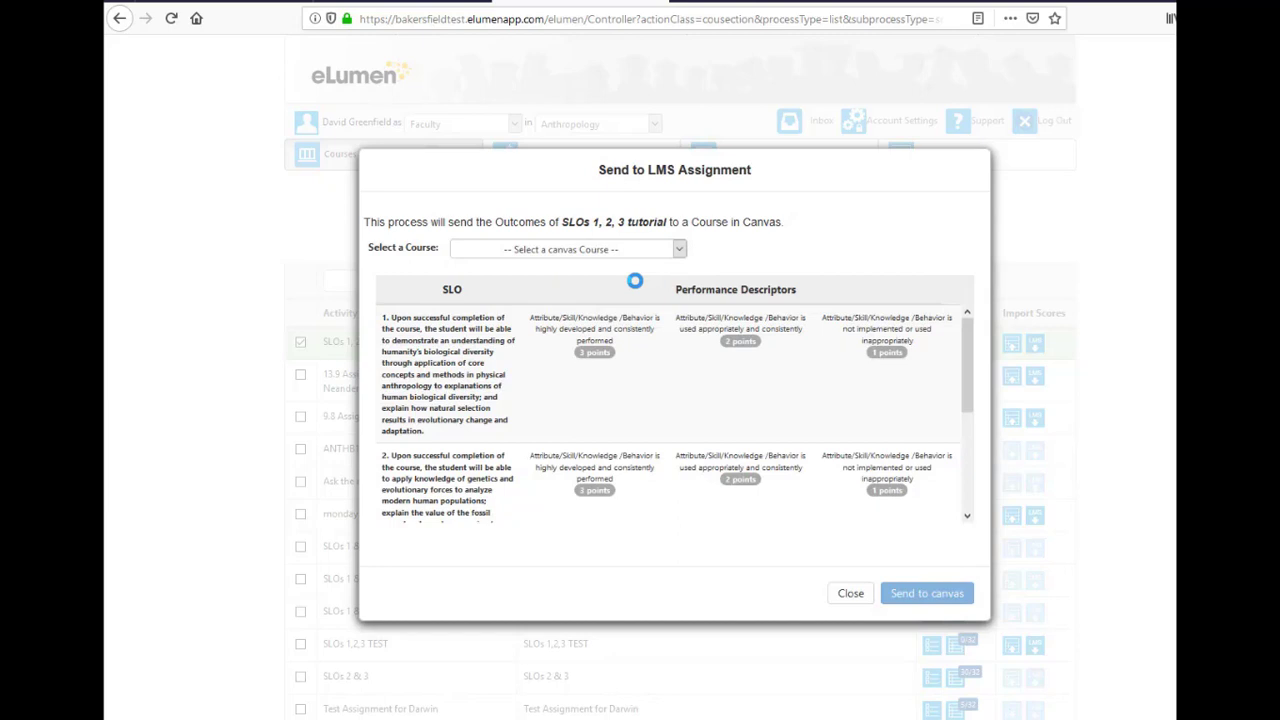
pyautogui.click(569, 252)
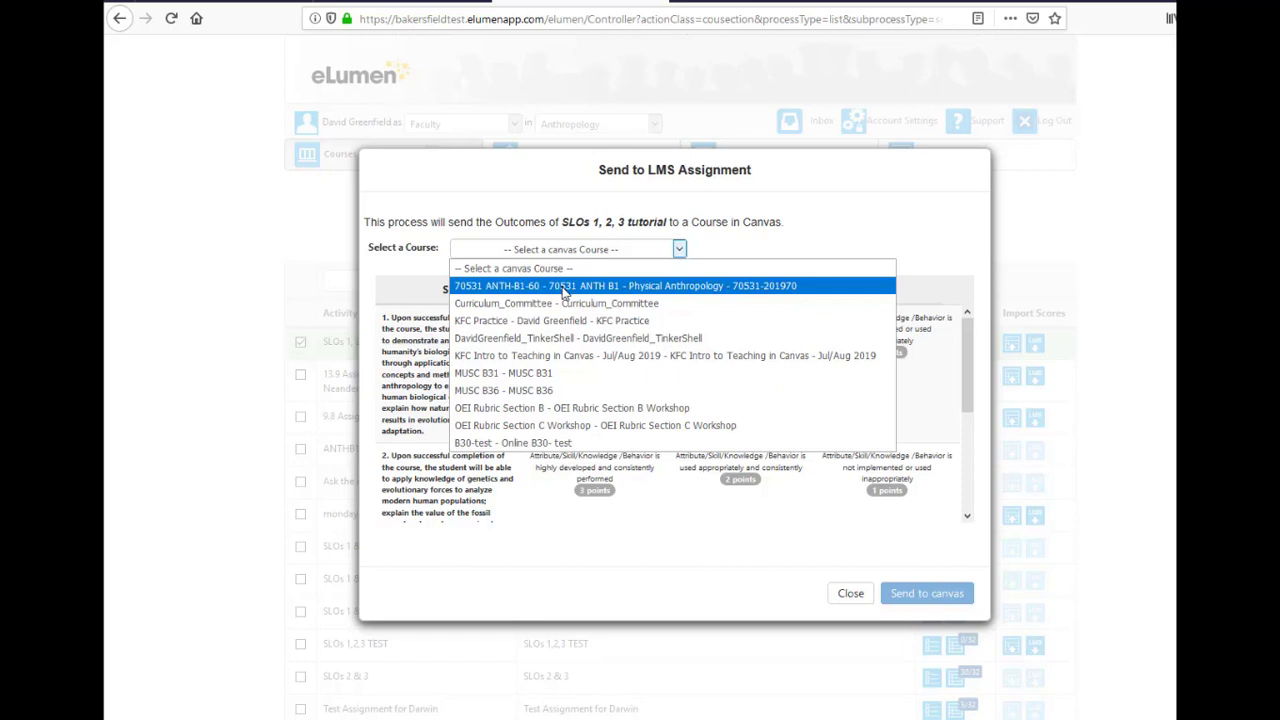
pyautogui.click(565, 286)
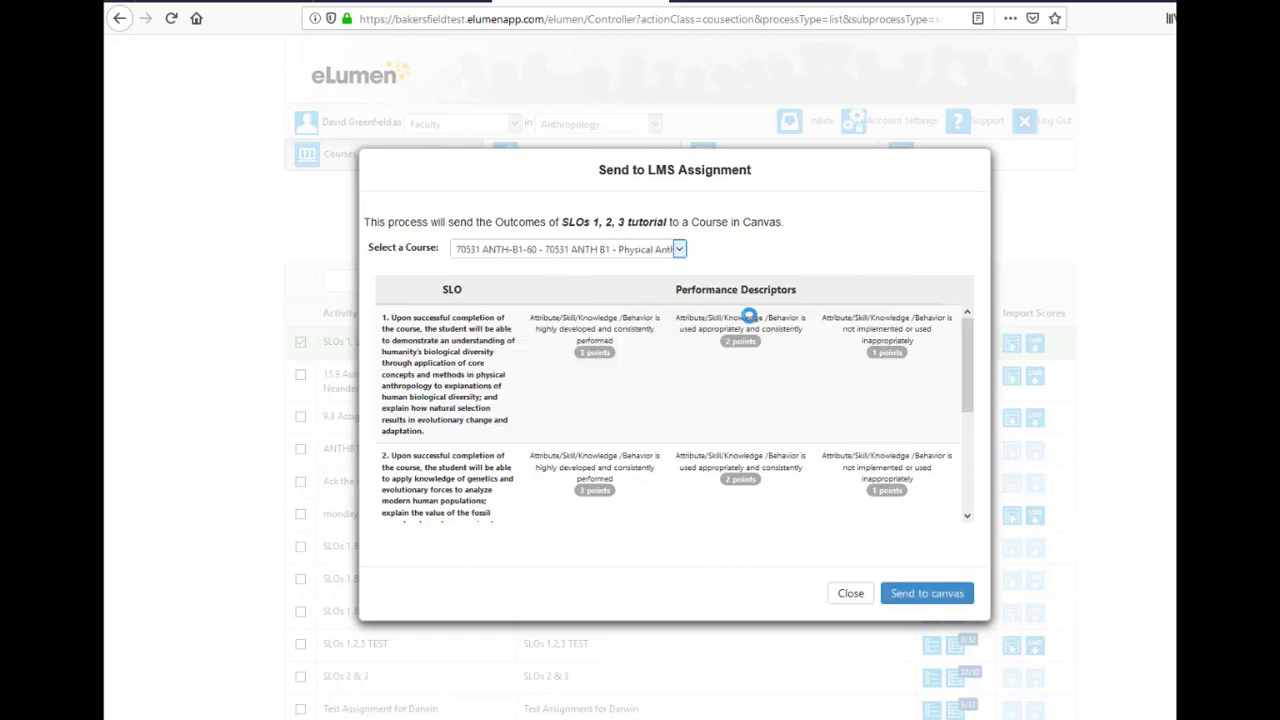
pyautogui.click(919, 596)
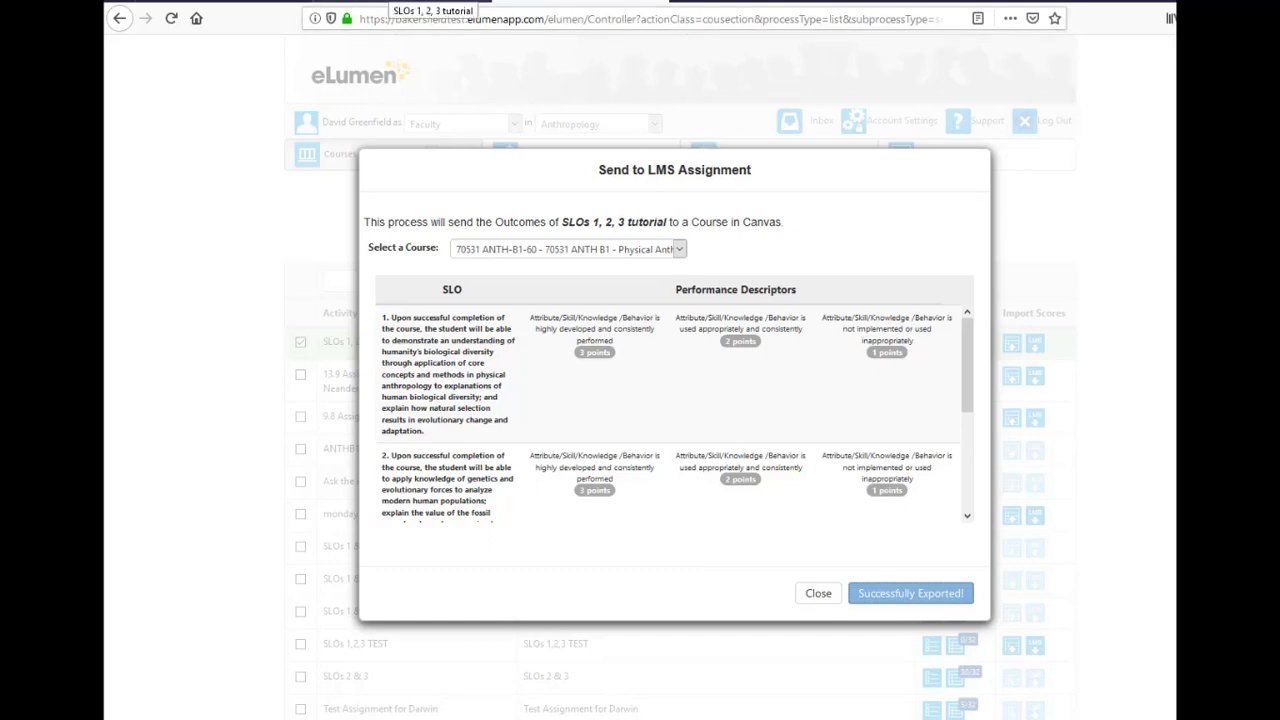
# - In Canvas, start a new rubric on the SLOs 1, 2, 3 tutorial assignment and delete its default criterion
pyautogui.click(420, 3)
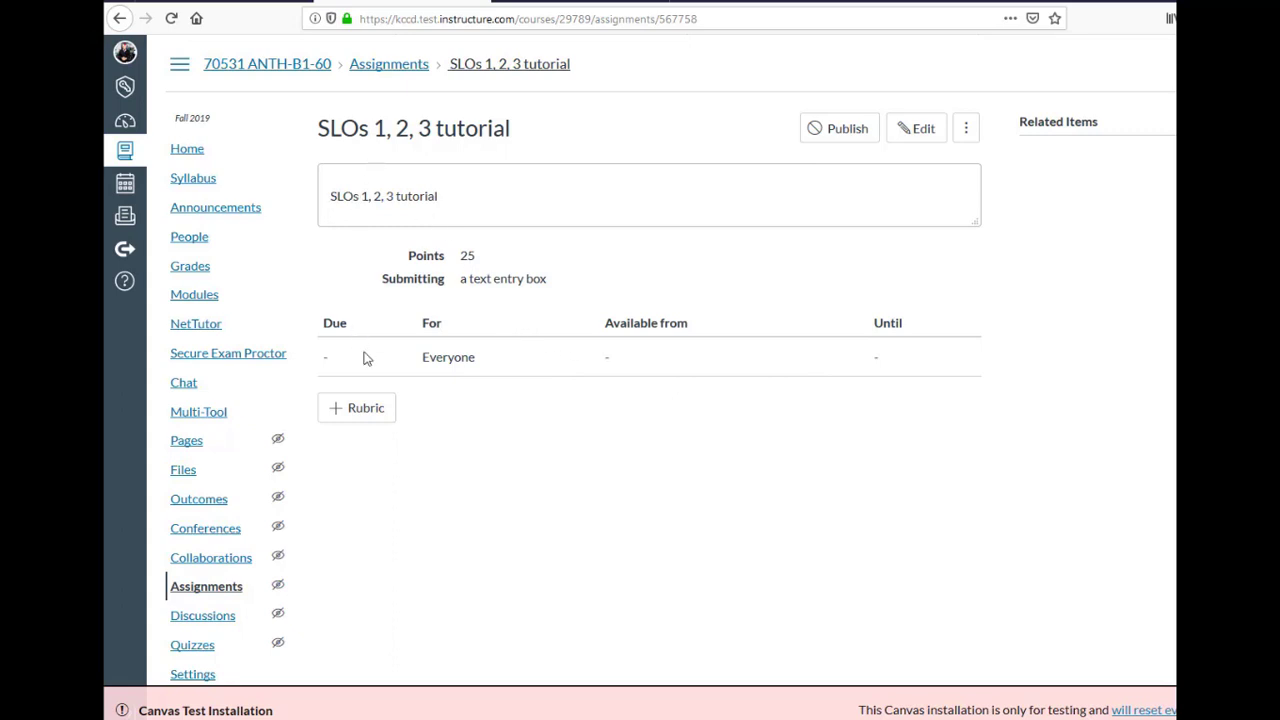
pyautogui.click(376, 420)
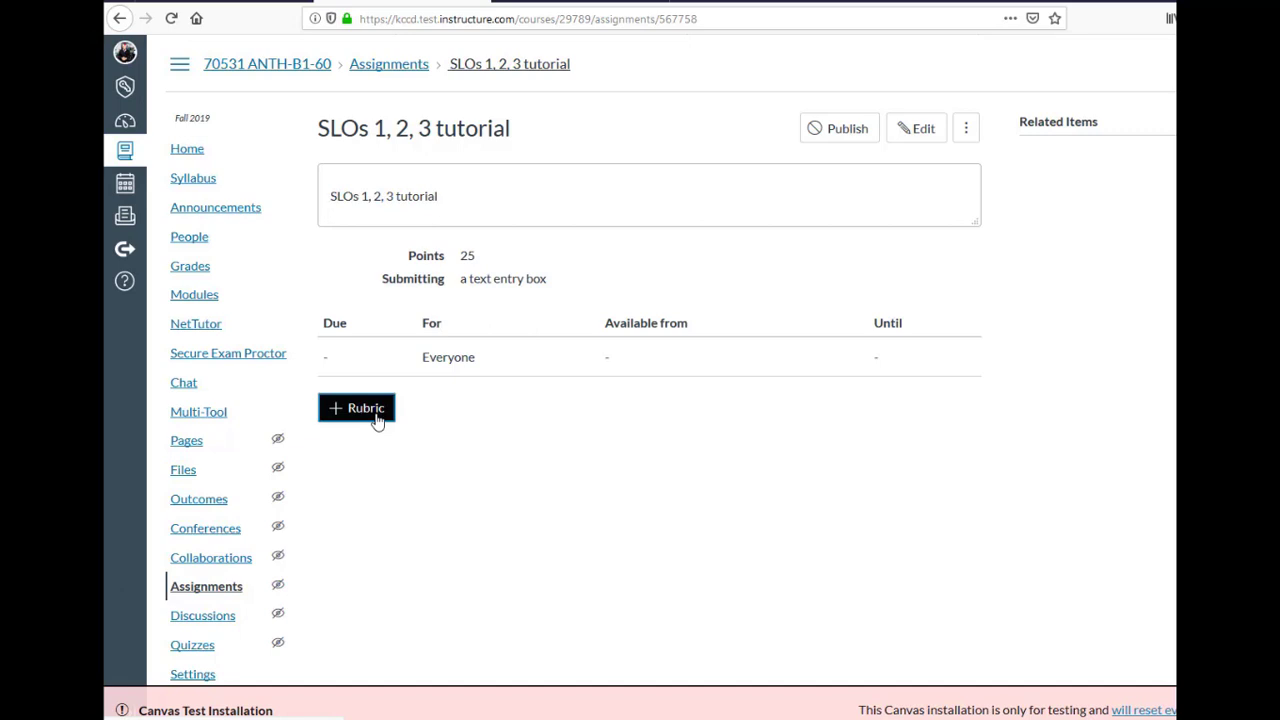
pyautogui.click(376, 420)
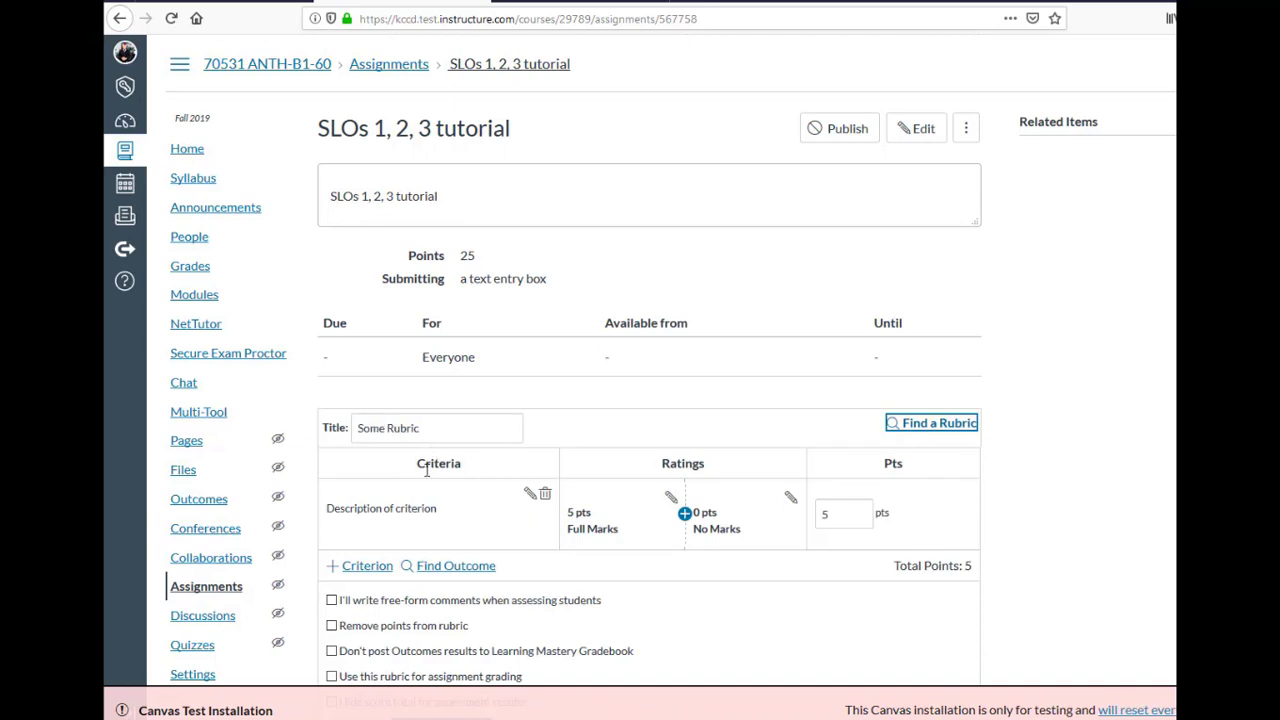
pyautogui.click(546, 497)
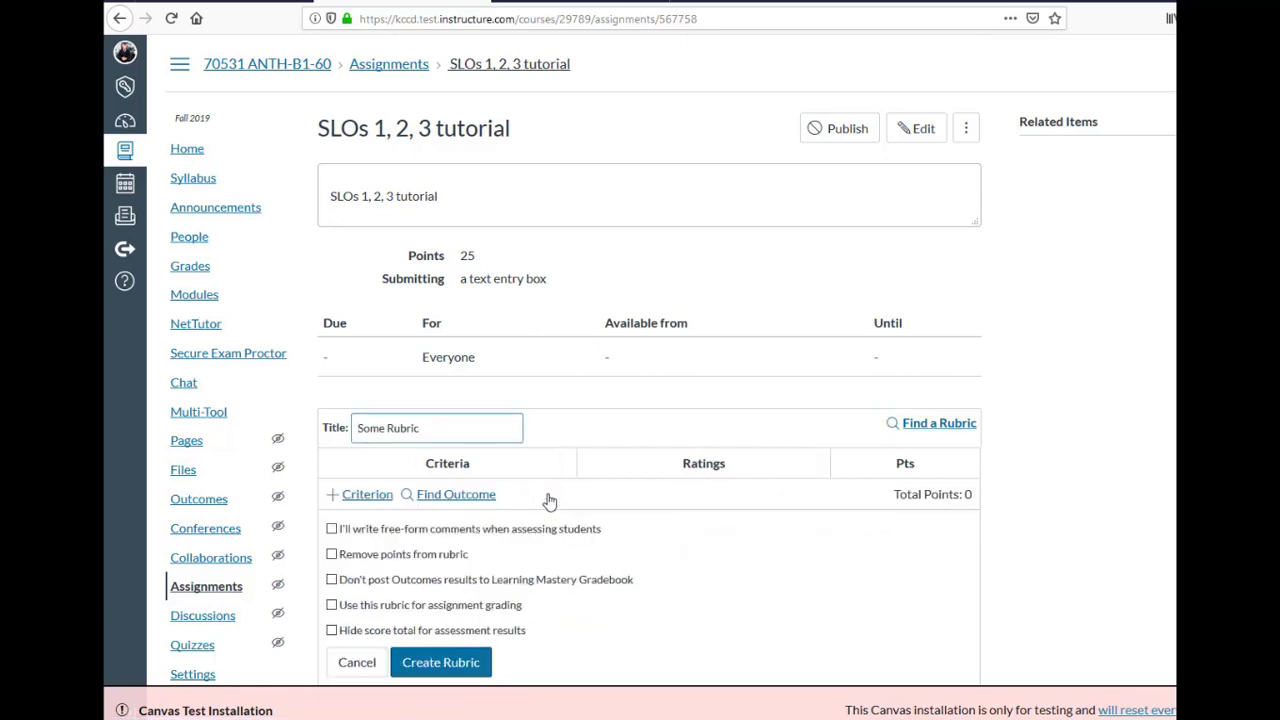
# - Find outcome 1, on humanity's biological diversity, and import it into the rubric
pyautogui.click(457, 503)
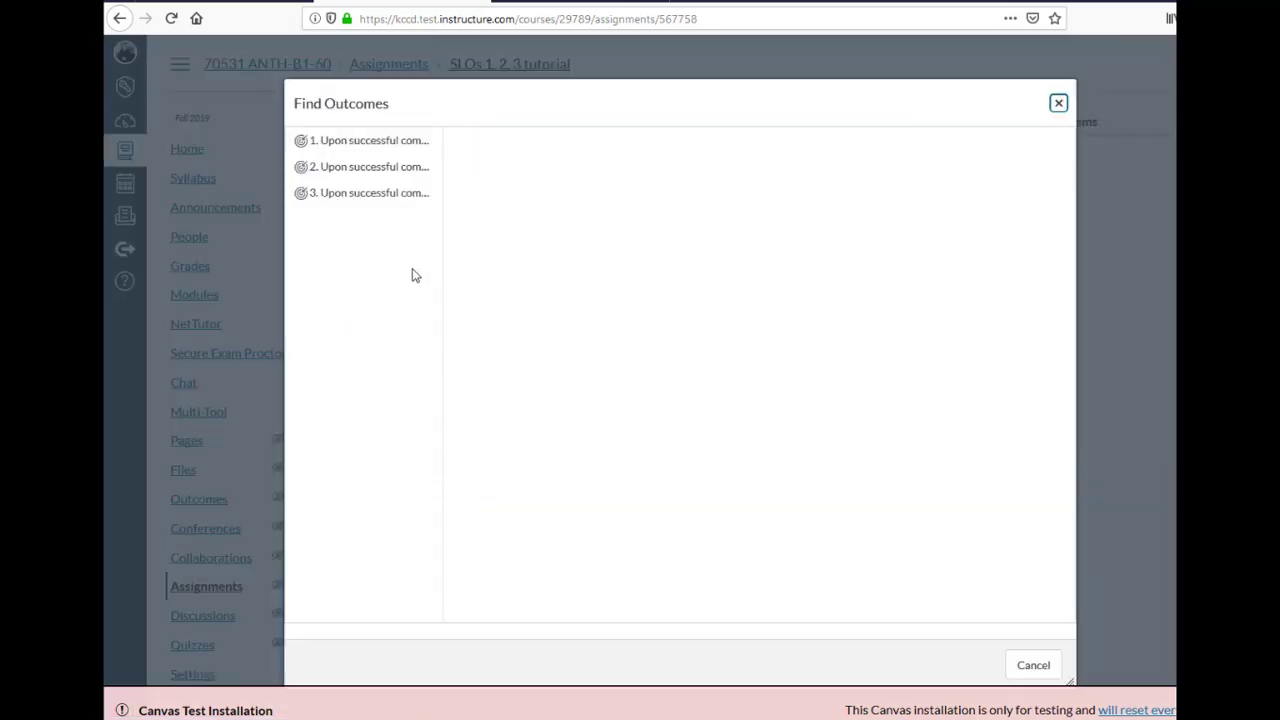
pyautogui.click(372, 145)
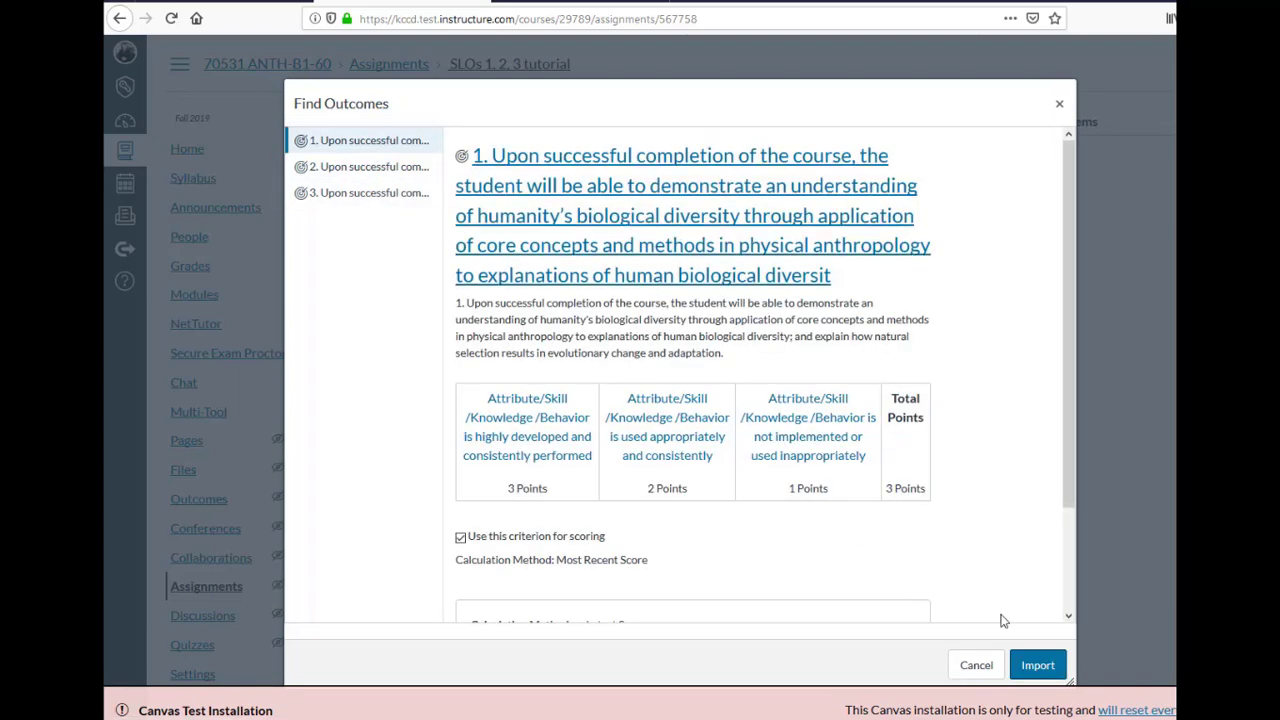
pyautogui.click(1037, 665)
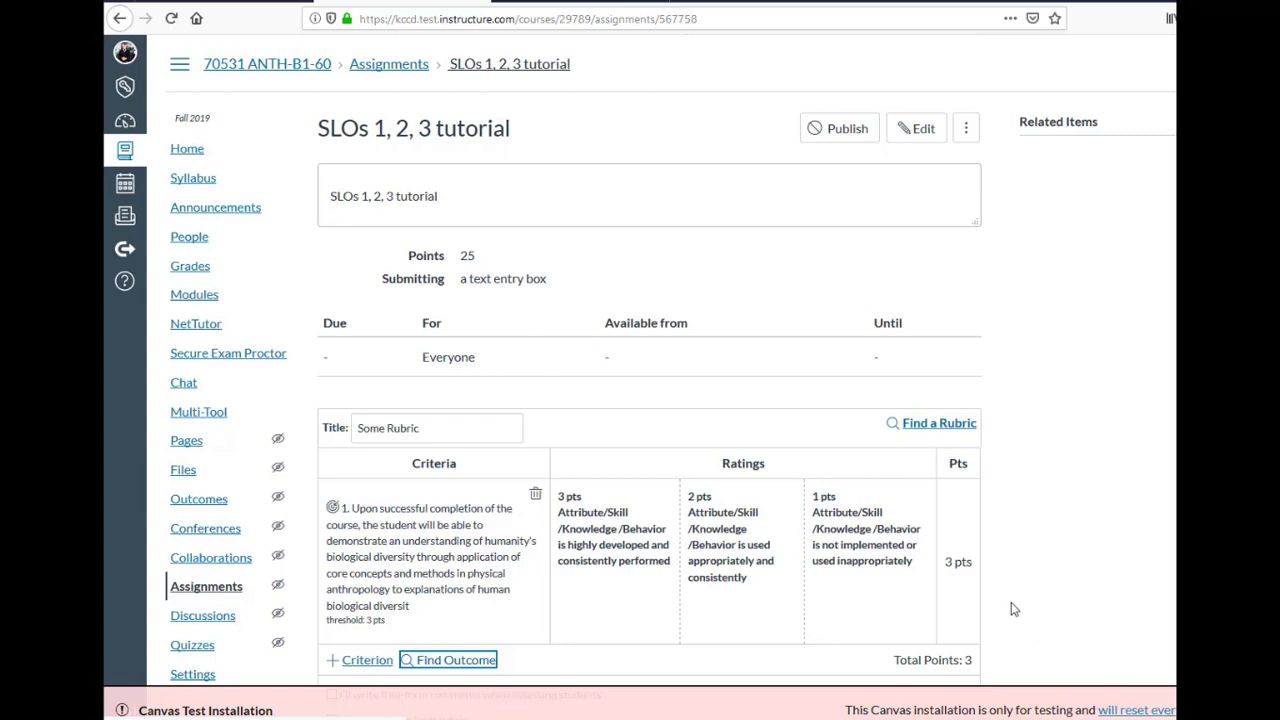
# - Import outcome 2, on genetics and evolutionary forces, as another rubric criterion
pyautogui.click(492, 660)
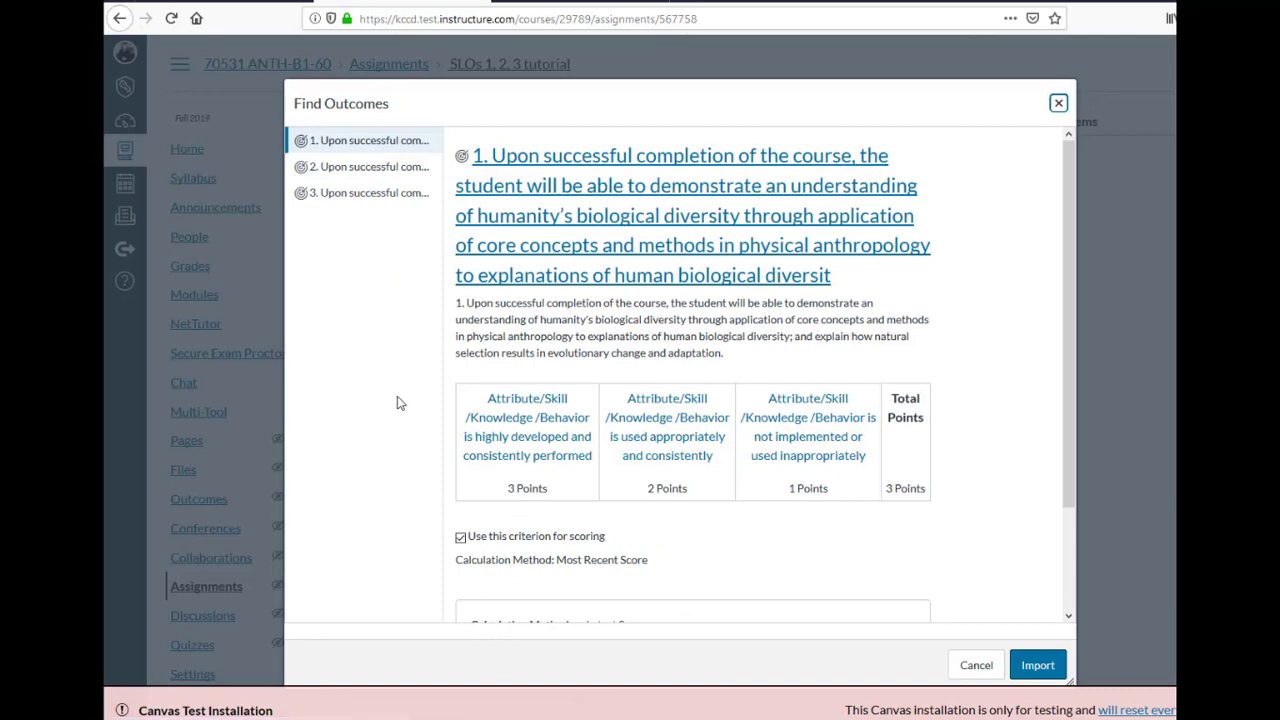
pyautogui.click(352, 168)
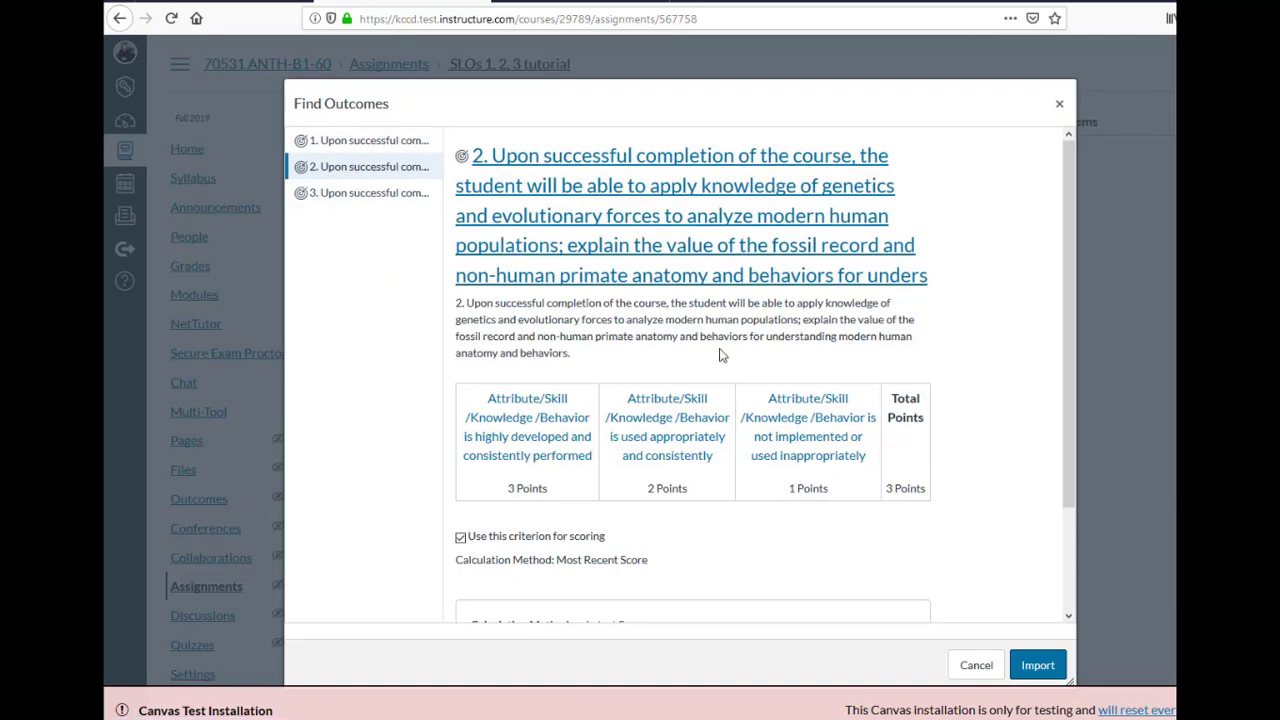
pyautogui.scroll(-3, 720, 355)
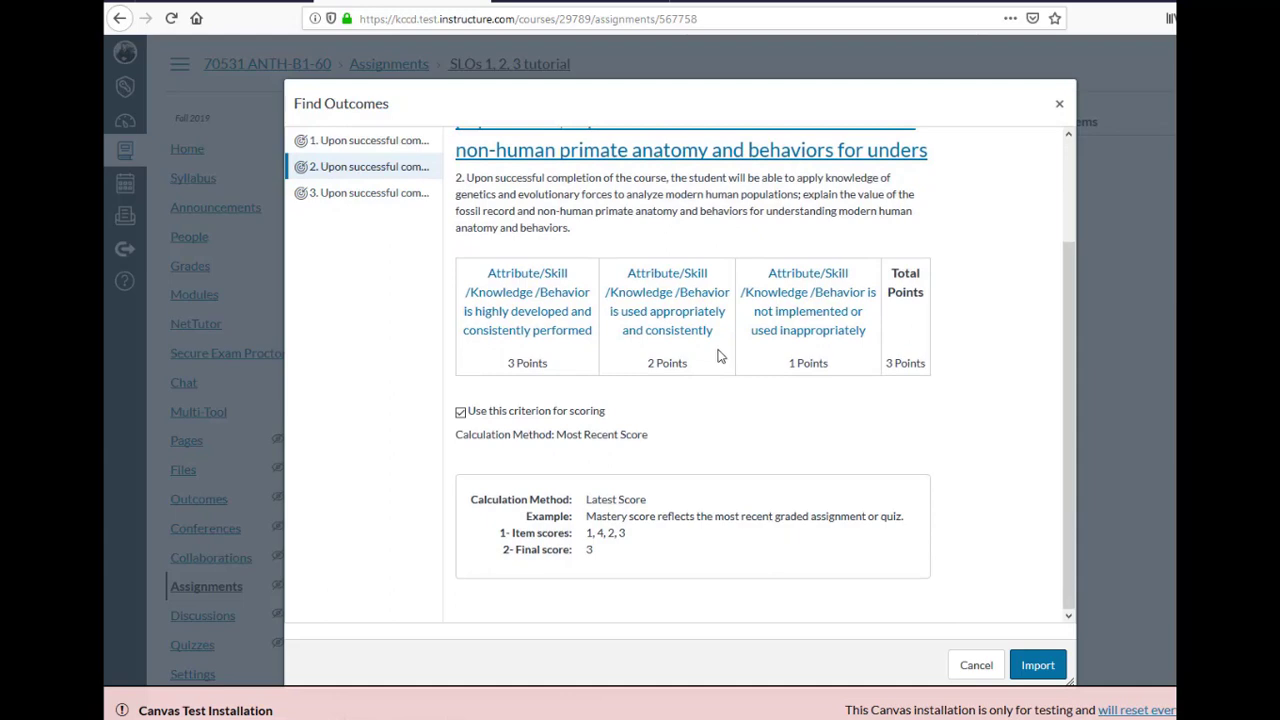
pyautogui.click(1037, 666)
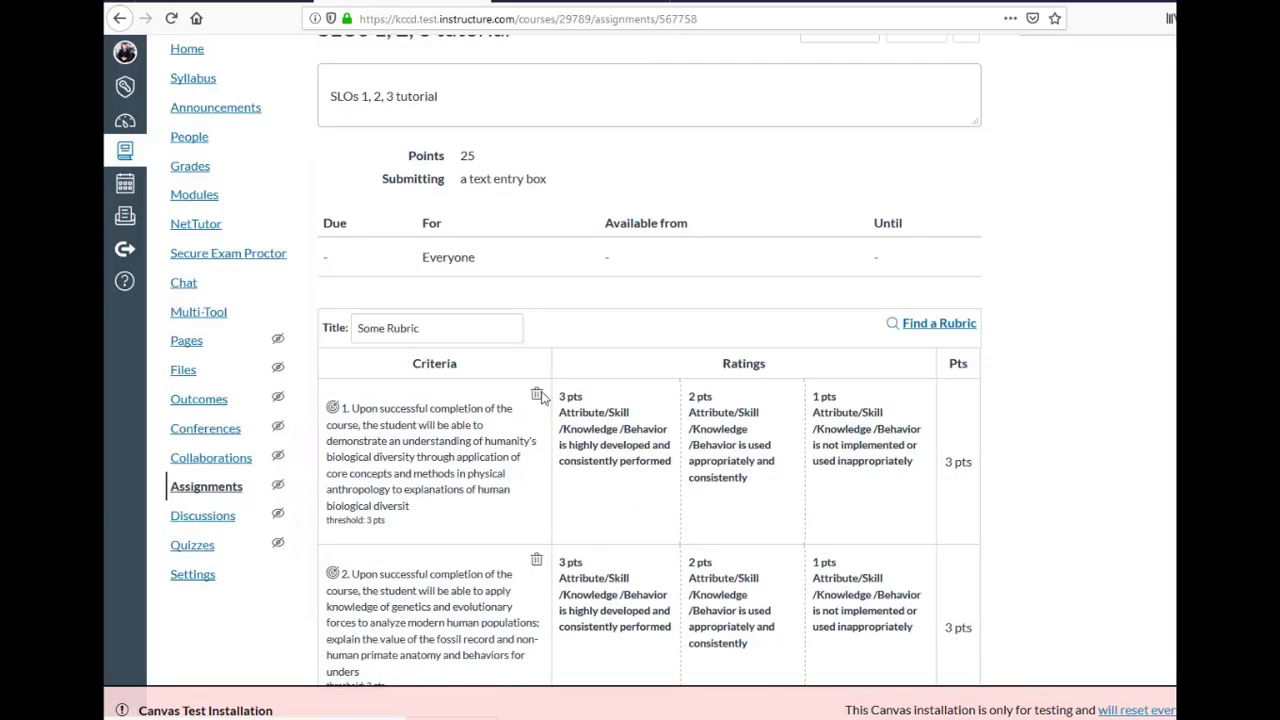
# - Import outcome 3, on evaluating humanity's biocultural development, as a further rubric criterion
pyautogui.scroll(-5, 540, 400)
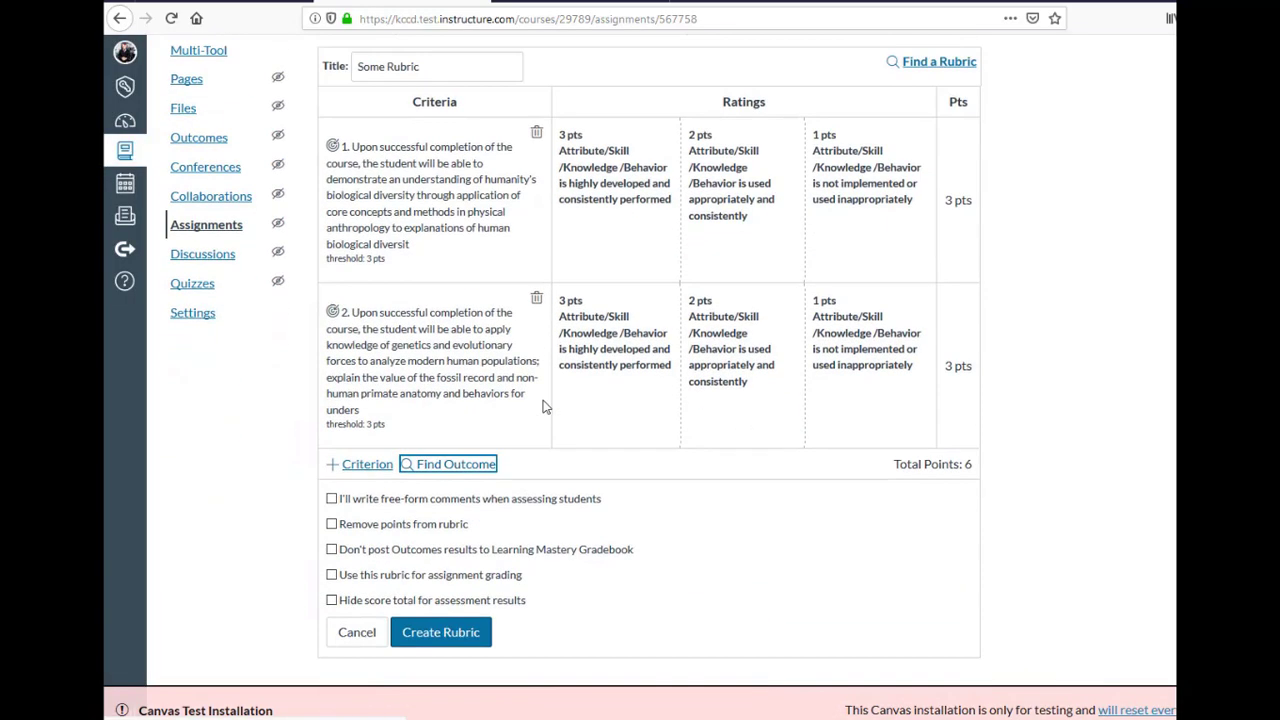
pyautogui.click(474, 467)
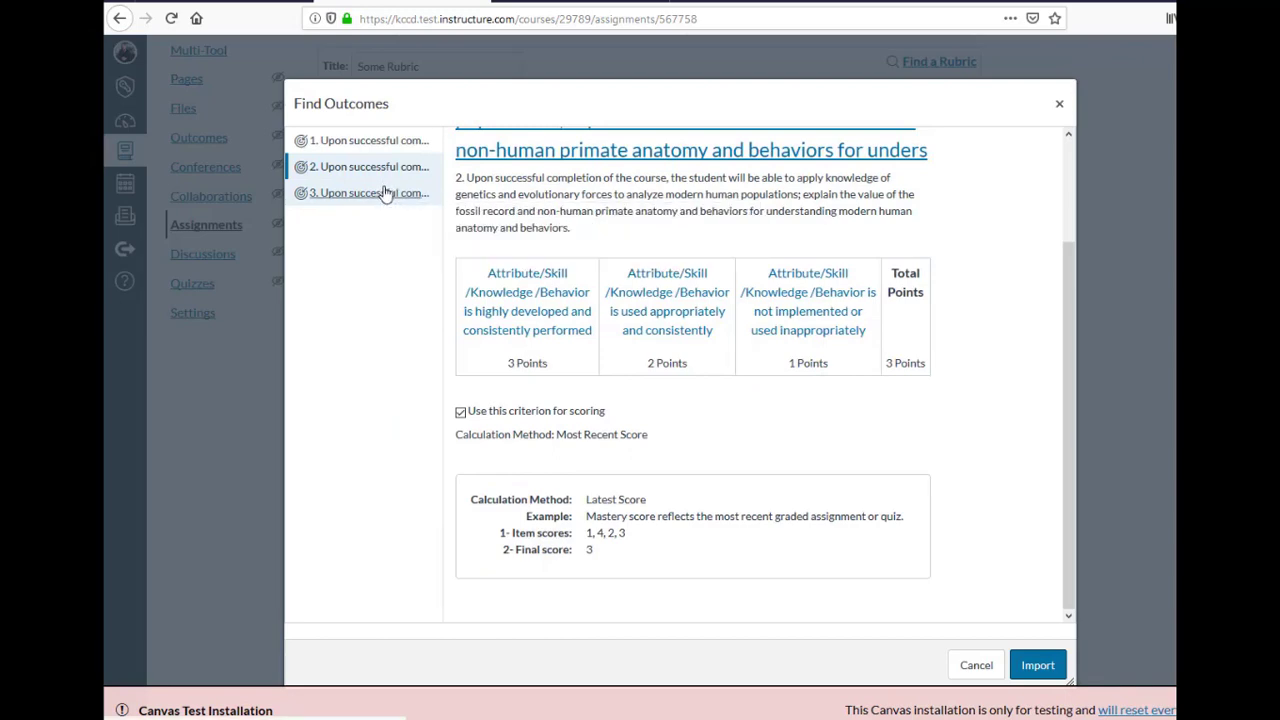
pyautogui.click(386, 193)
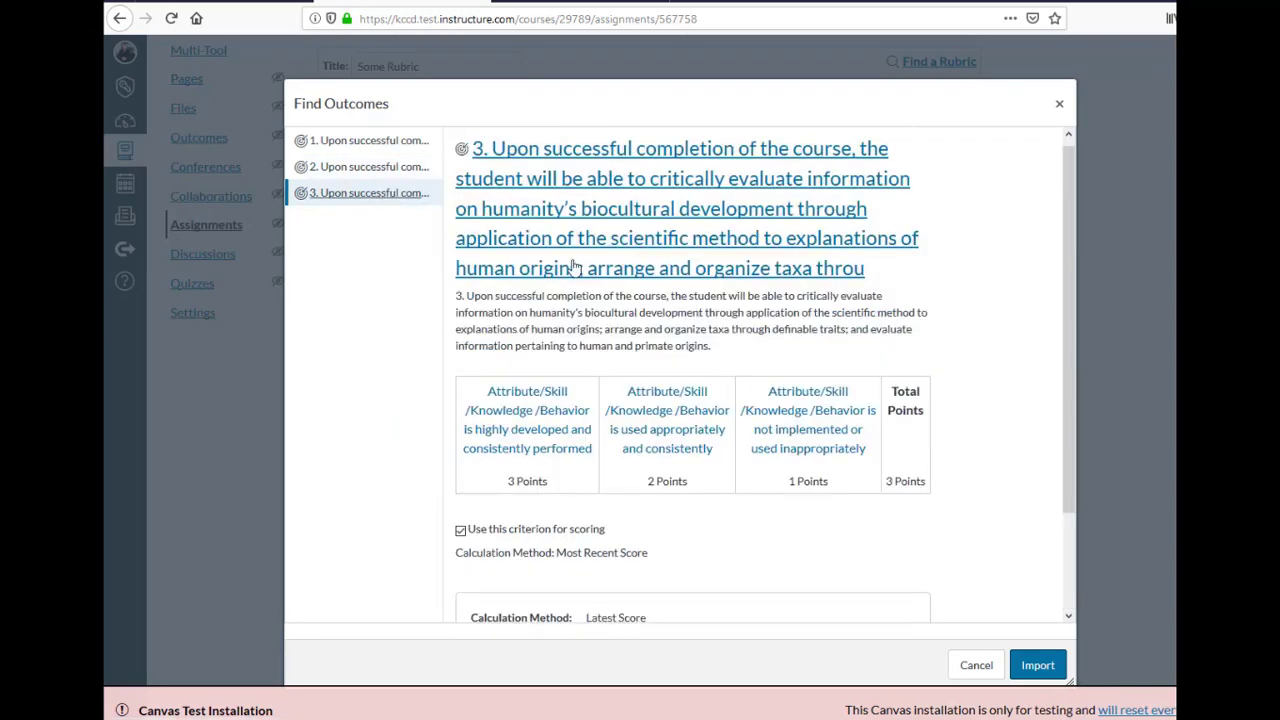
pyautogui.click(1035, 665)
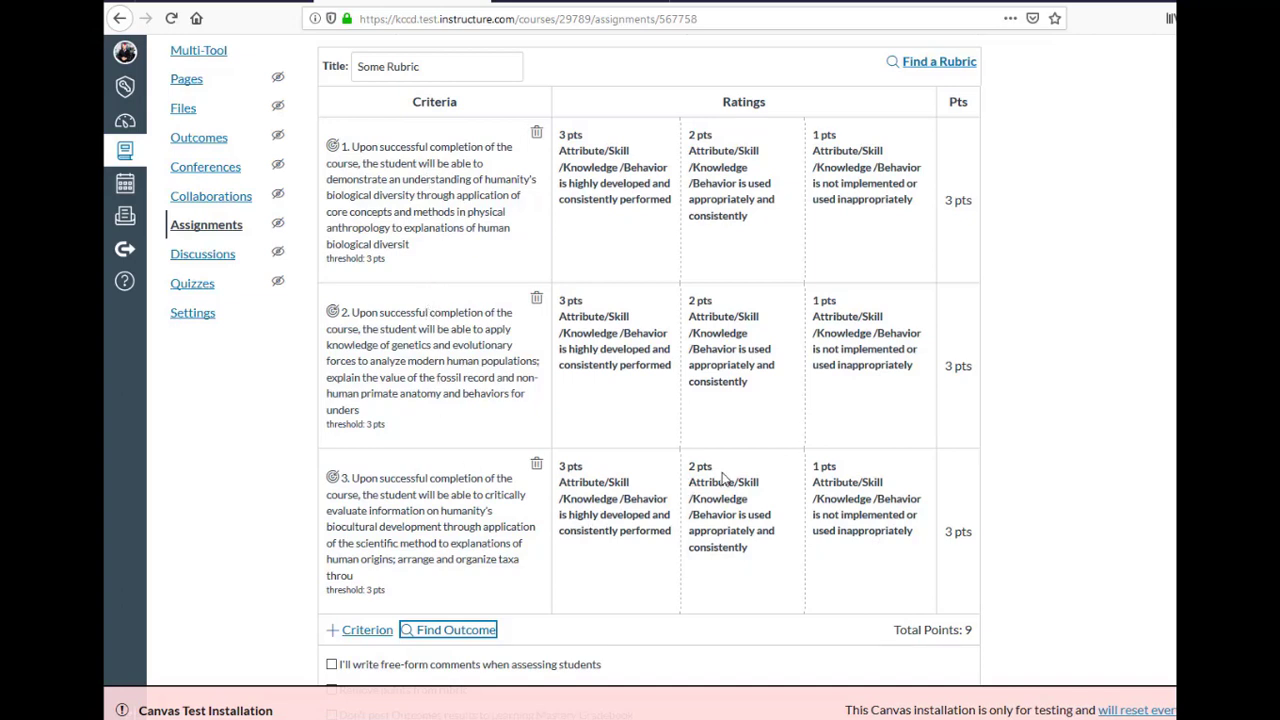
# - Publish the SLOs 1, 2, 3 tutorial assignment
pyautogui.scroll(-1, 819, 435)
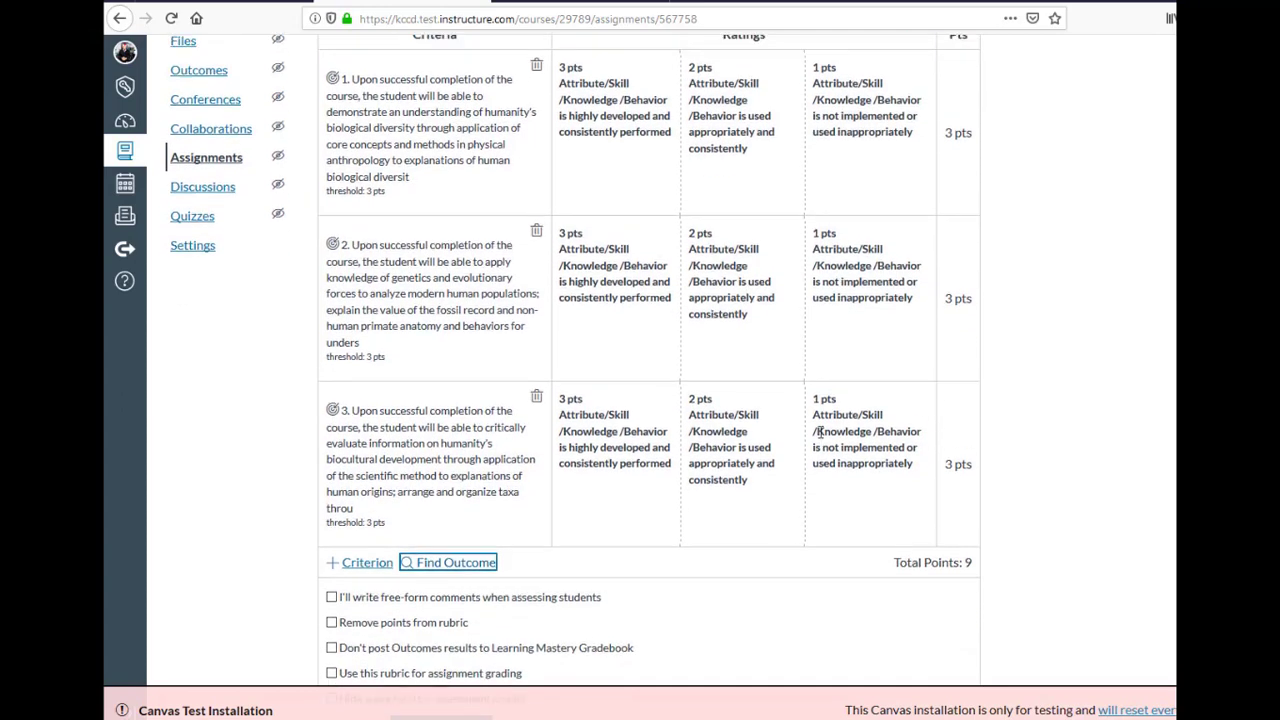
pyautogui.scroll(6, 819, 432)
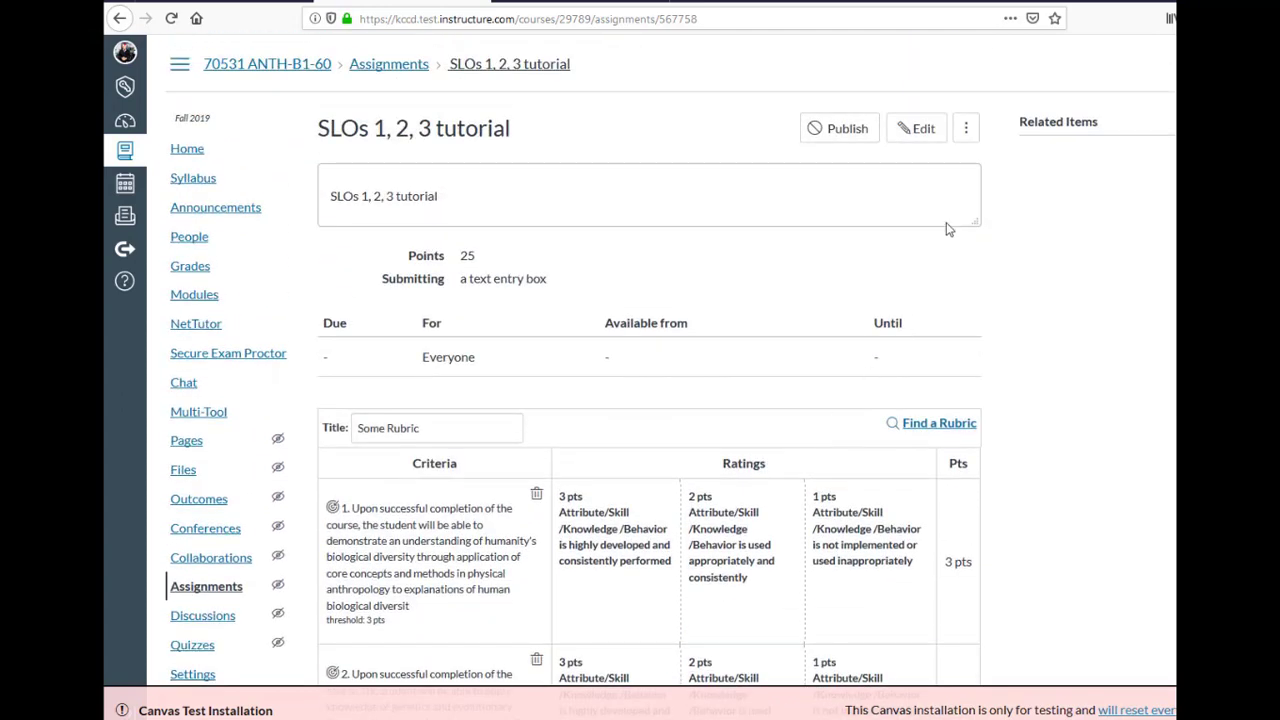
pyautogui.click(856, 131)
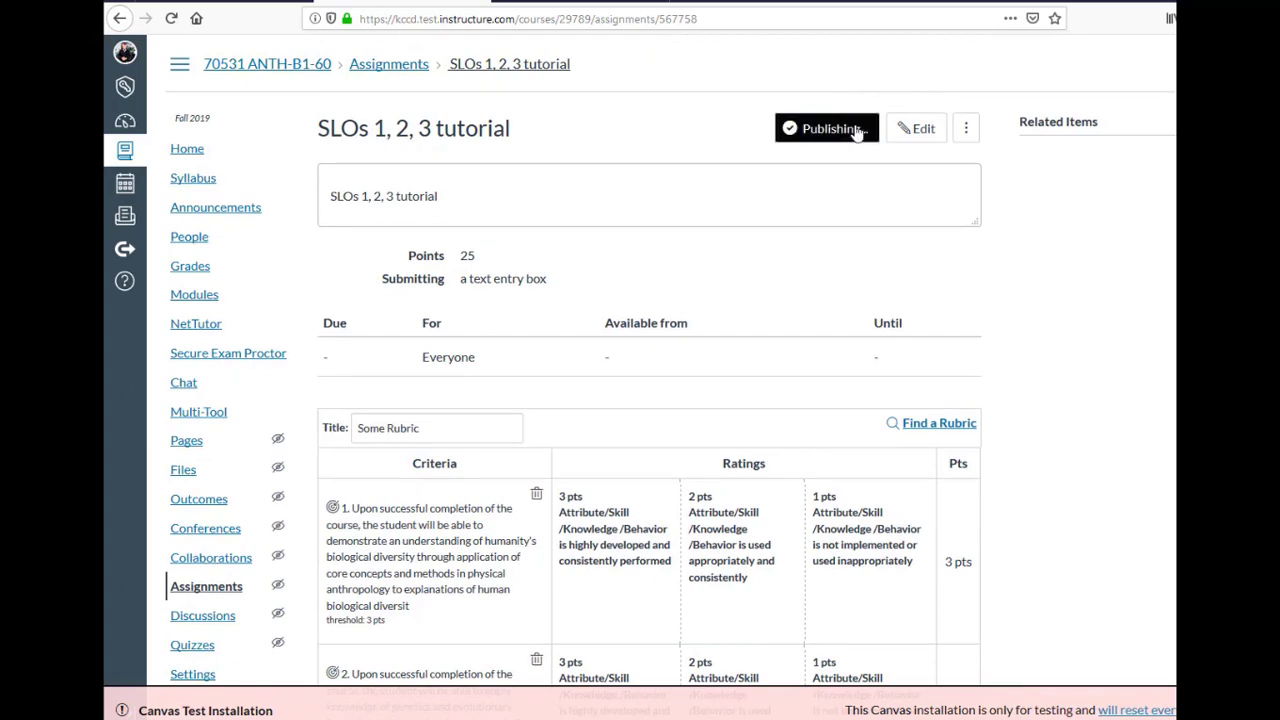
# - Create the rubric with the three imported outcomes, leaving all its grading options unchecked
pyautogui.scroll(-3, 838, 303)
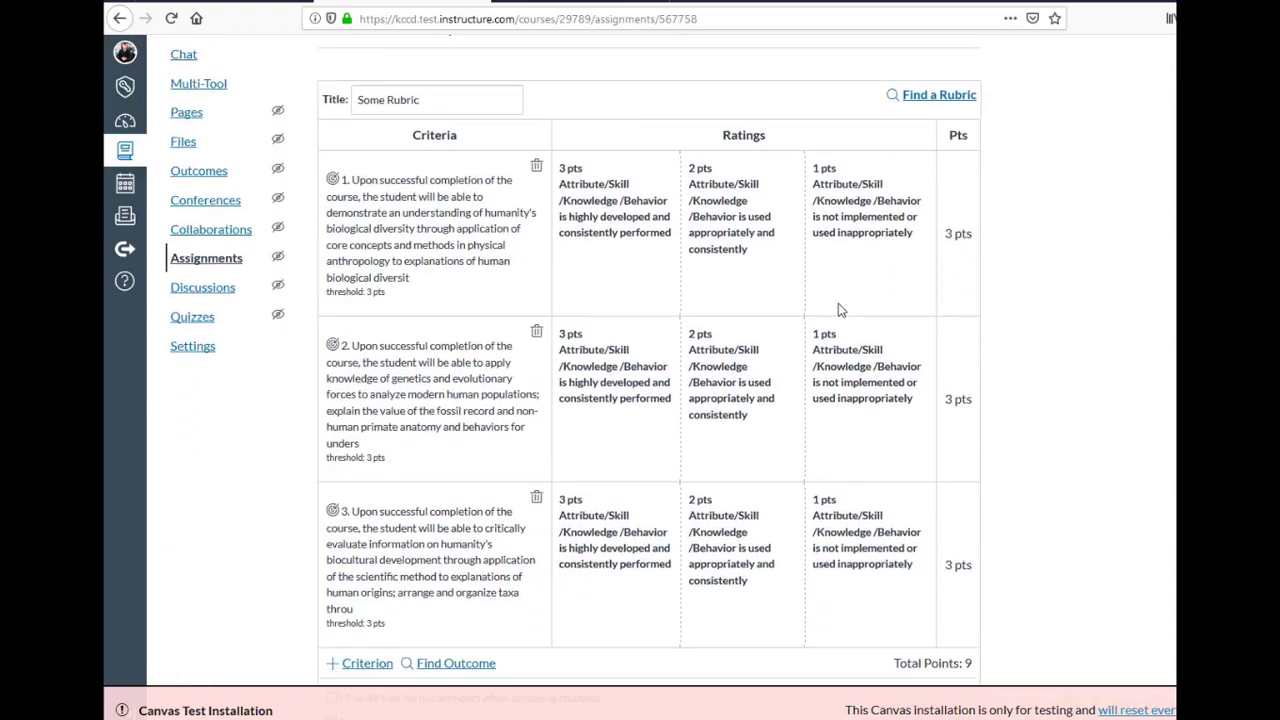
pyautogui.scroll(-2, 840, 310)
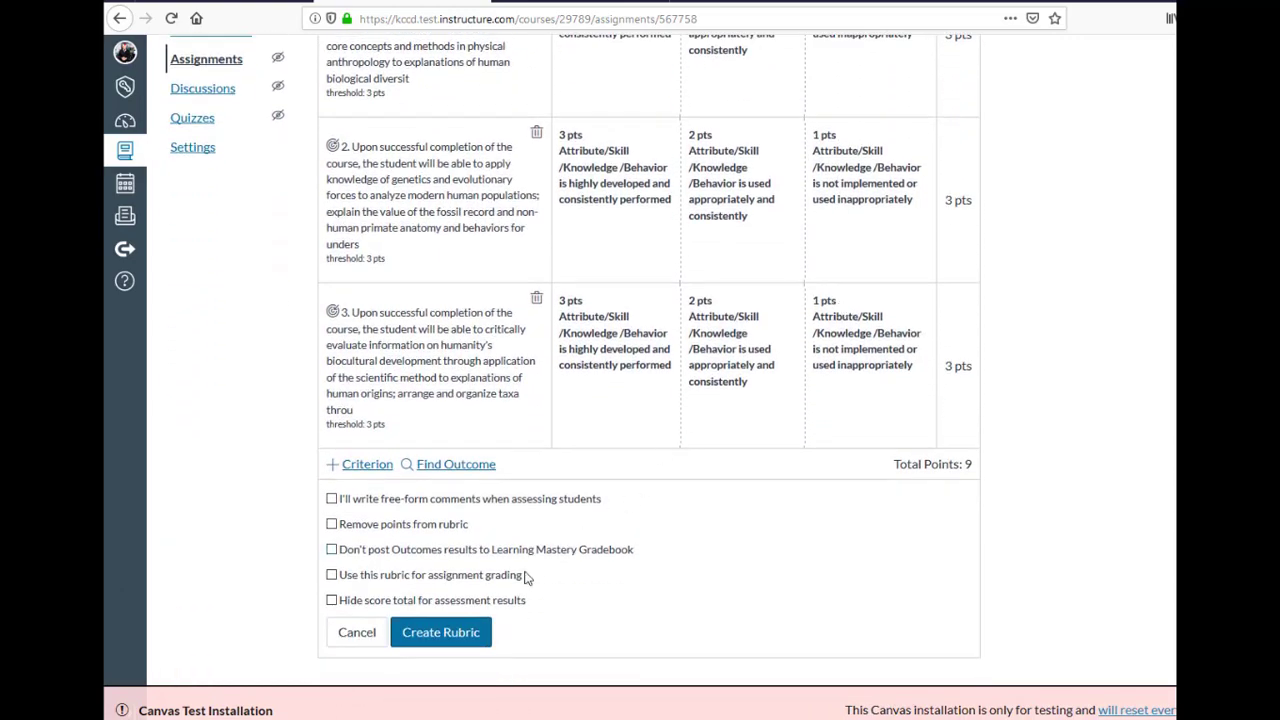
pyautogui.click(458, 630)
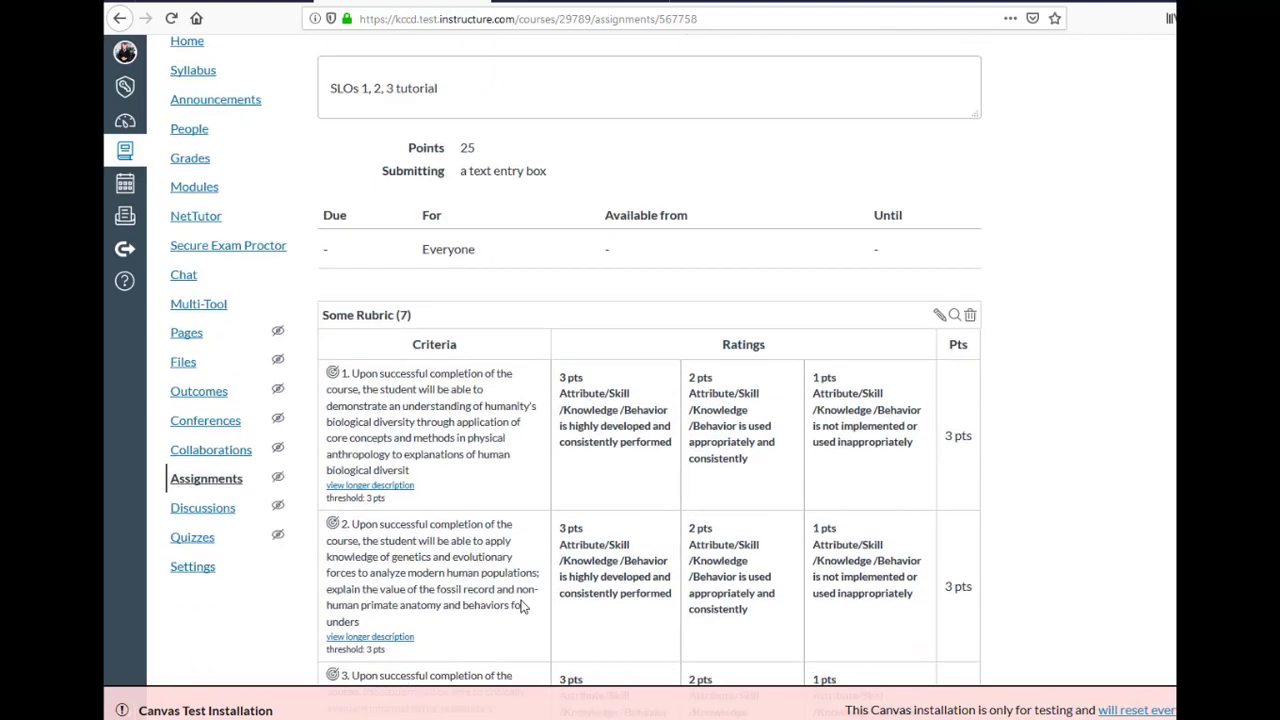
# - Reload the assignment page and open the assignment in SpeedGrader
pyautogui.scroll(2, 520, 605)
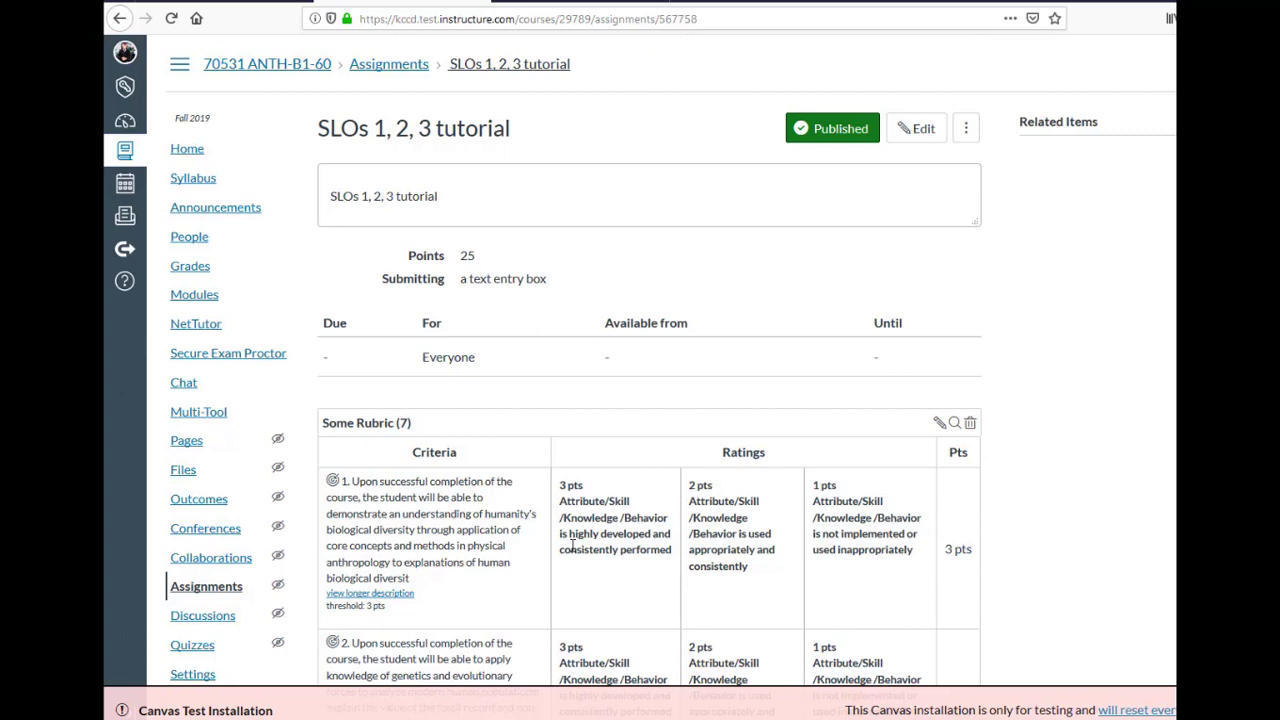
pyautogui.press('F5')
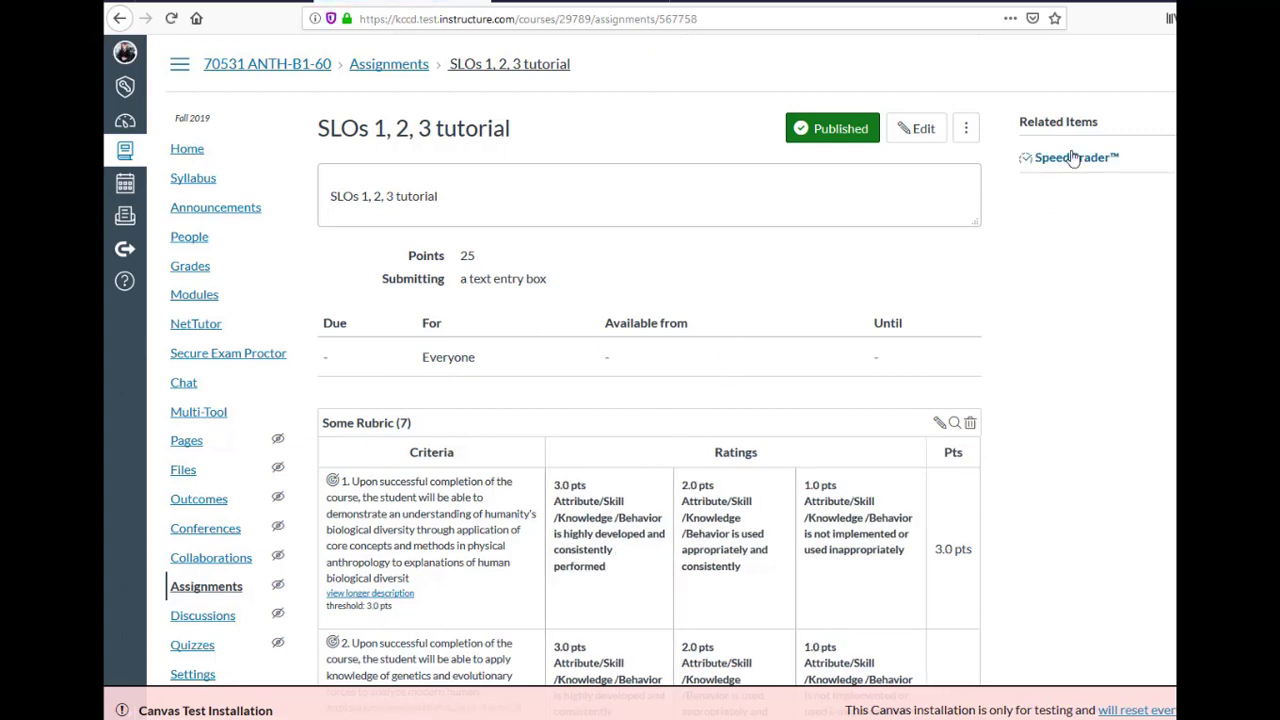
pyautogui.click(1075, 160)
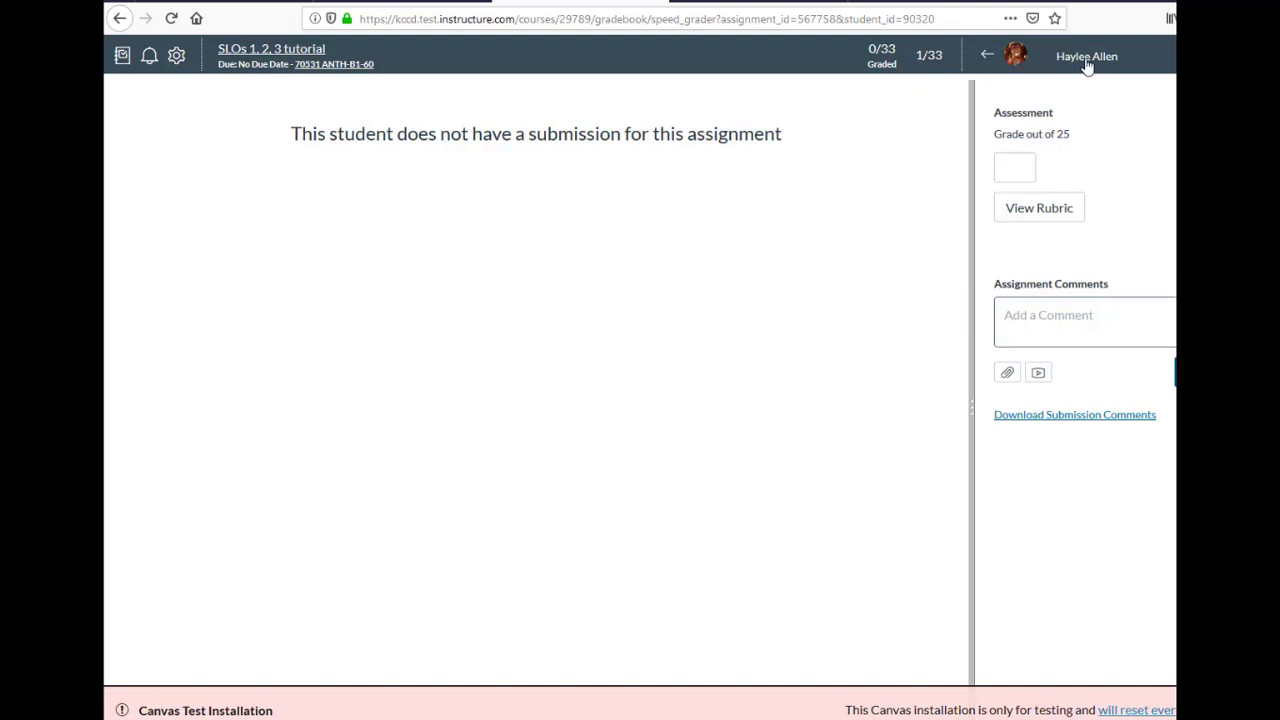
# - Set the first student's grade to 25 and display the rubric in a wider grading pane
pyautogui.click(1017, 171)
pyautogui.write('25')
pyautogui.click(1045, 208)
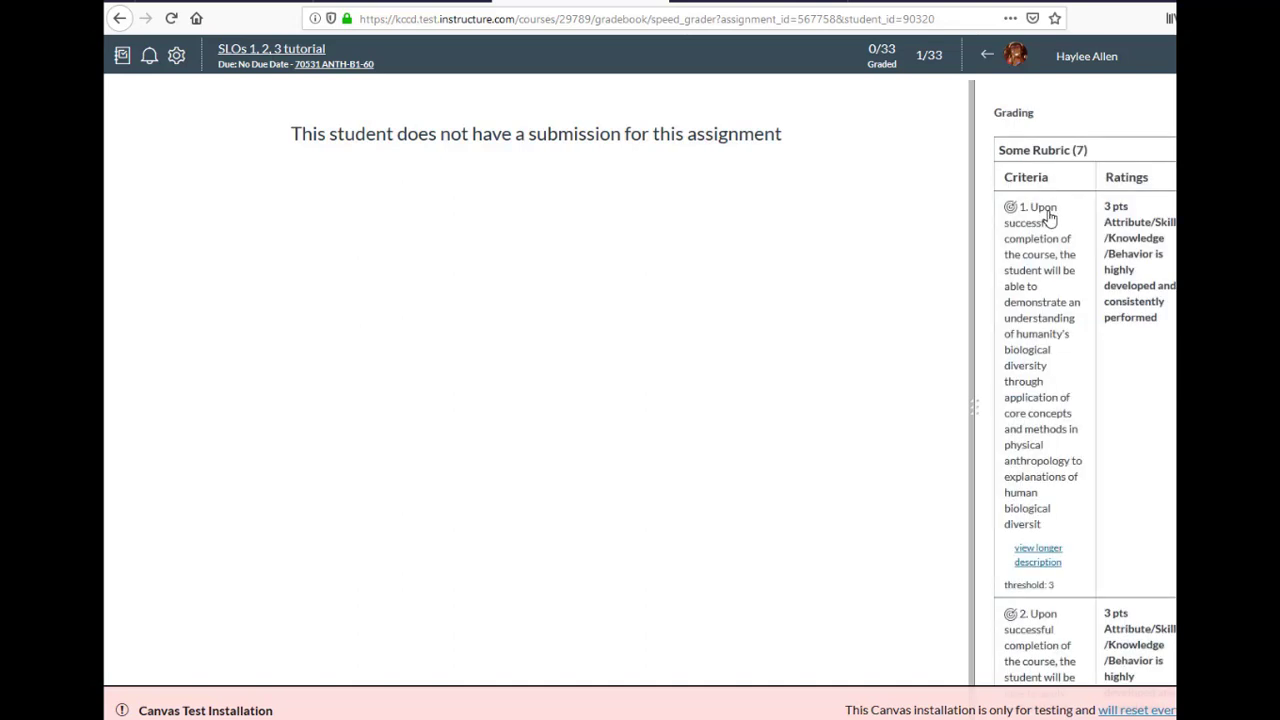
pyautogui.click(1140, 212)
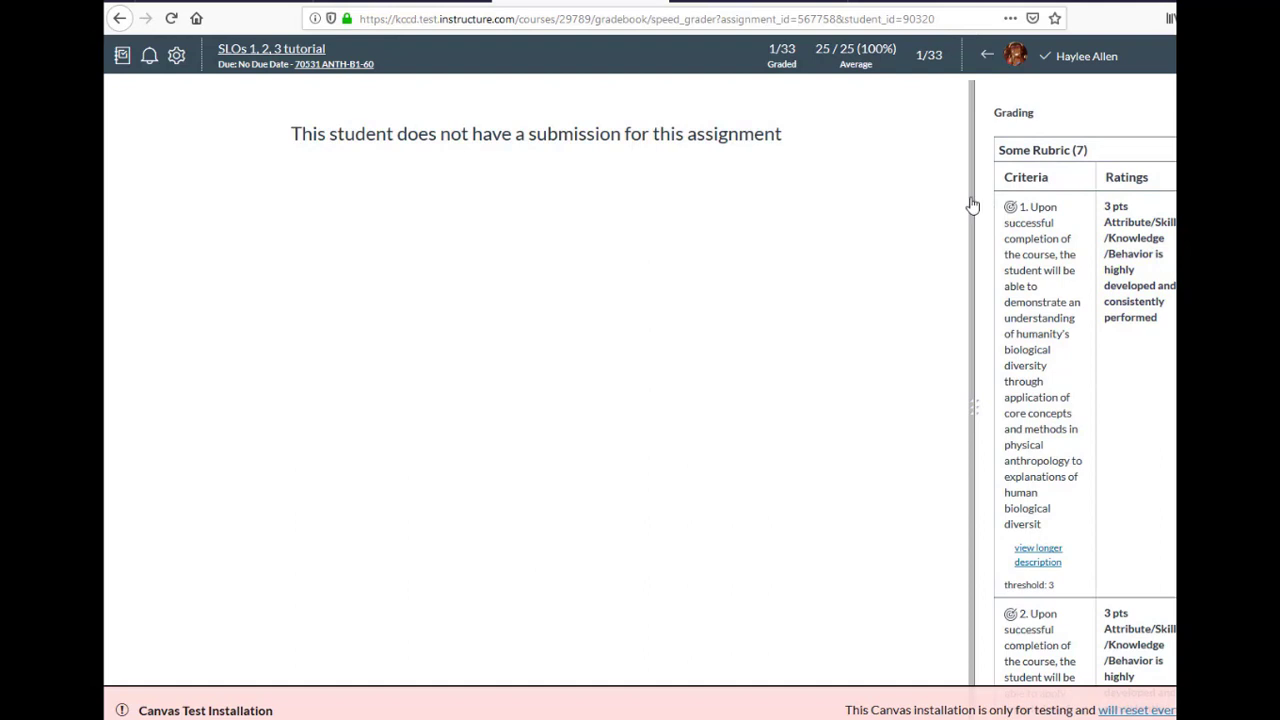
pyautogui.moveTo(972, 205); pyautogui.dragTo(712, 216)
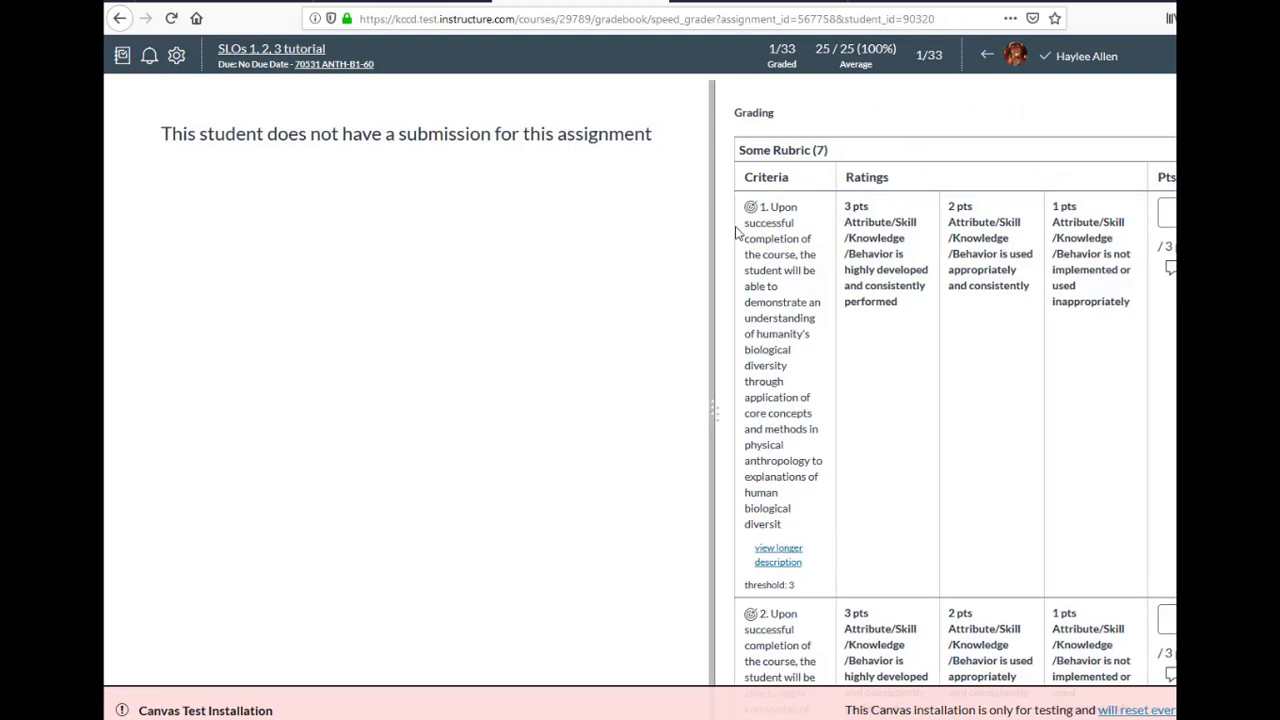
# - Rate the first student 3 points on outcomes 1 and 2 and 2 points on outcome 3, and save the rubric
pyautogui.click(872, 260)
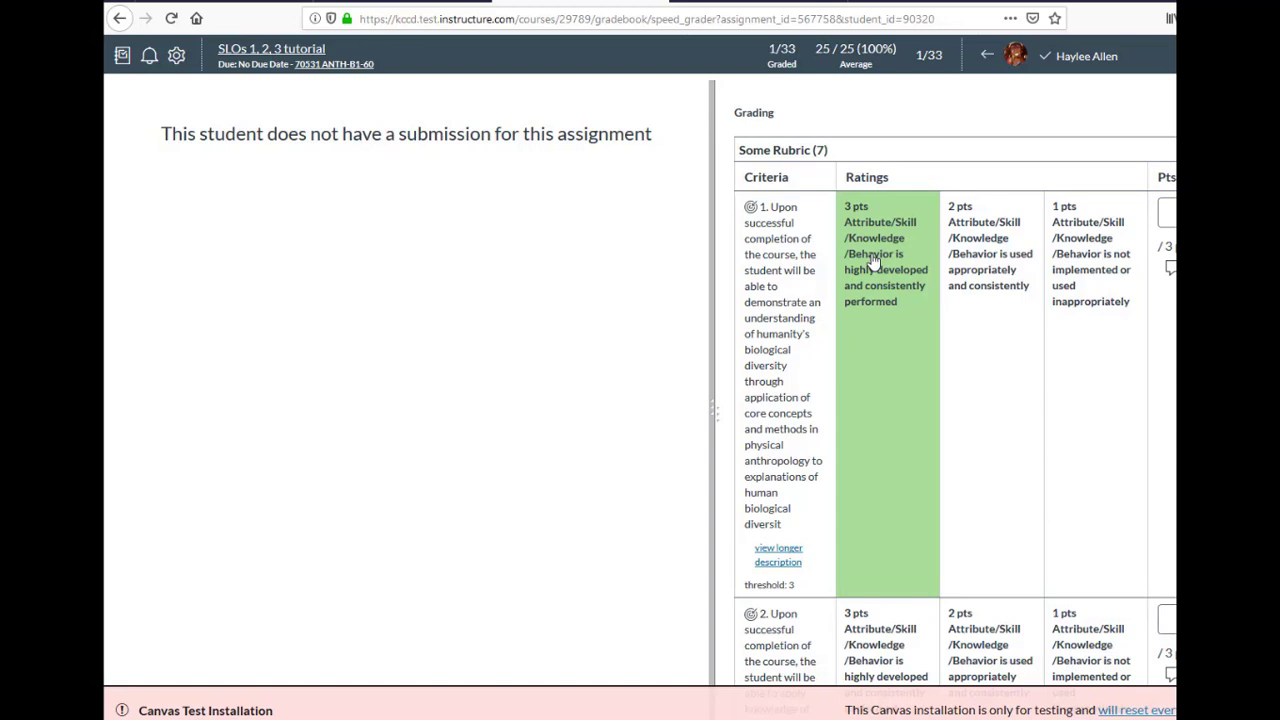
pyautogui.click(872, 260)
pyautogui.scroll(-3, 872, 260)
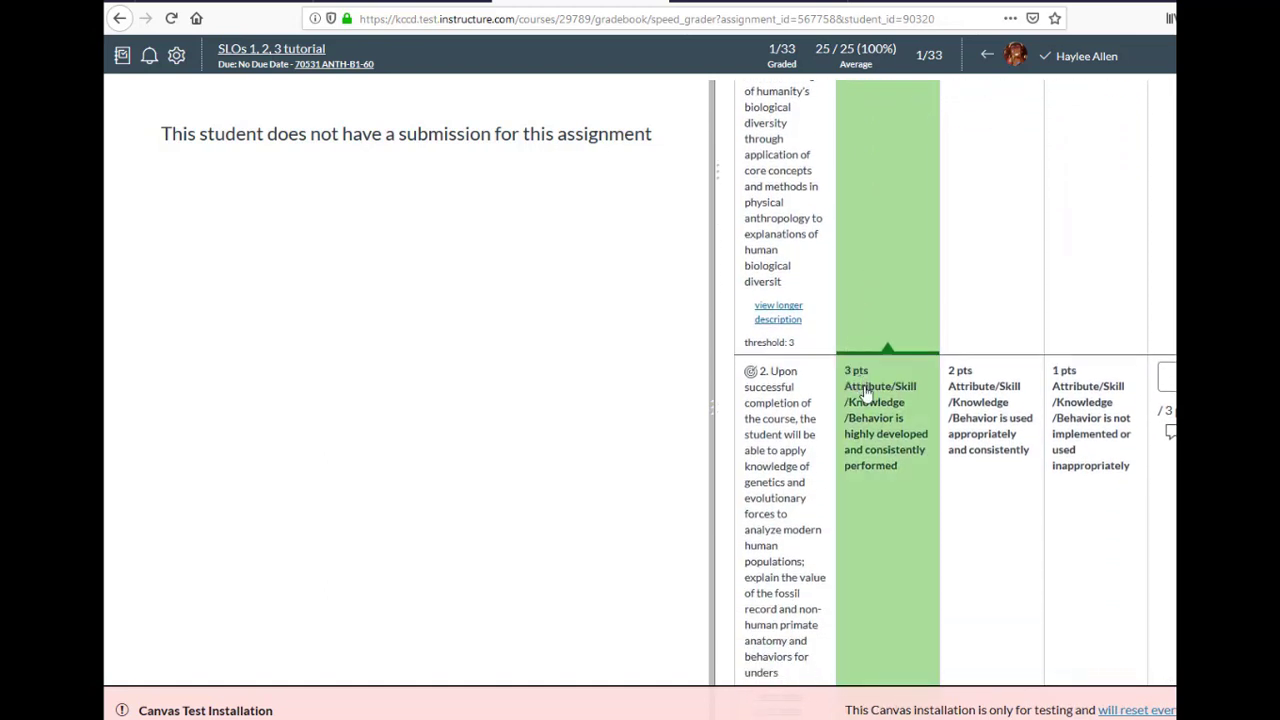
pyautogui.click(878, 385)
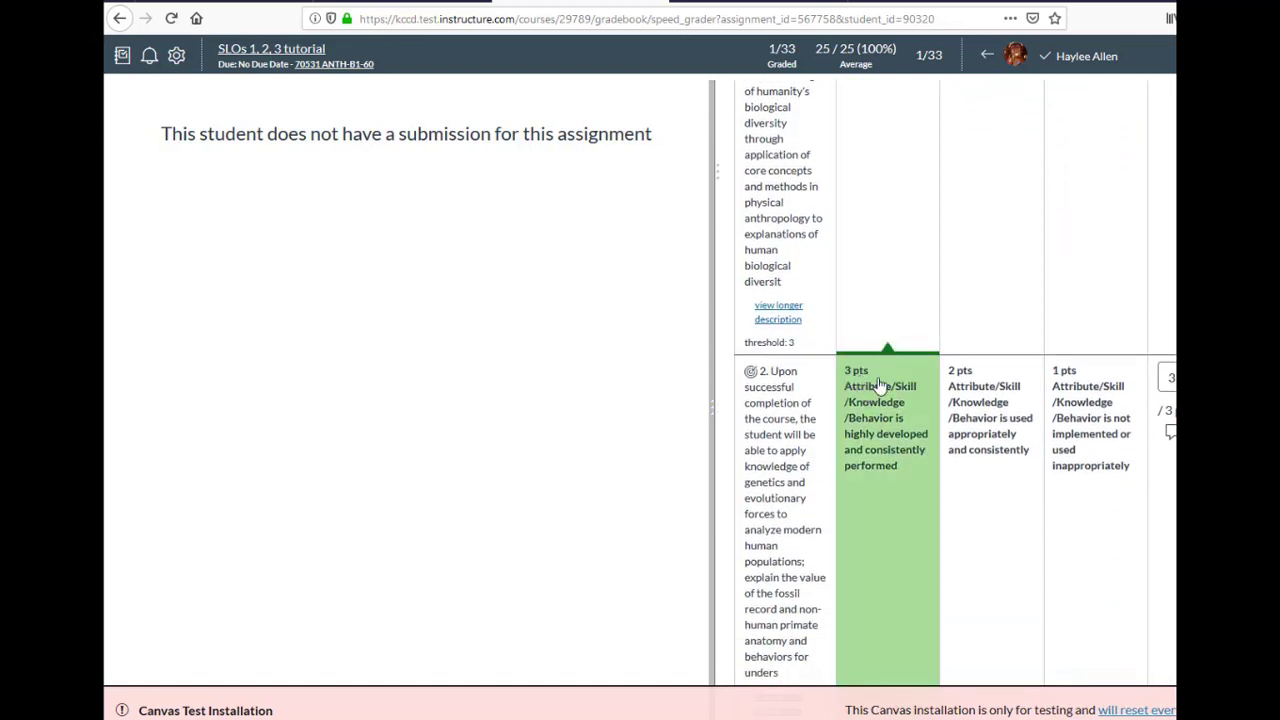
pyautogui.scroll(-1, 880, 388)
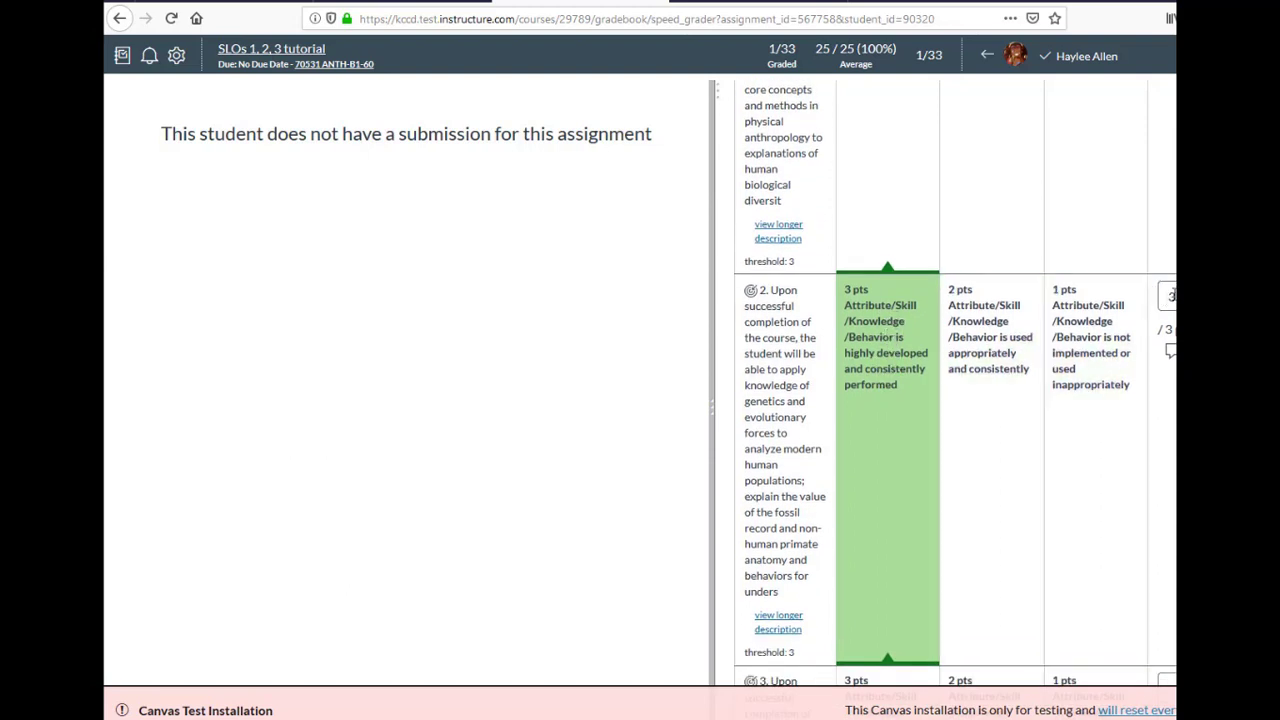
pyautogui.scroll(-4, 956, 398)
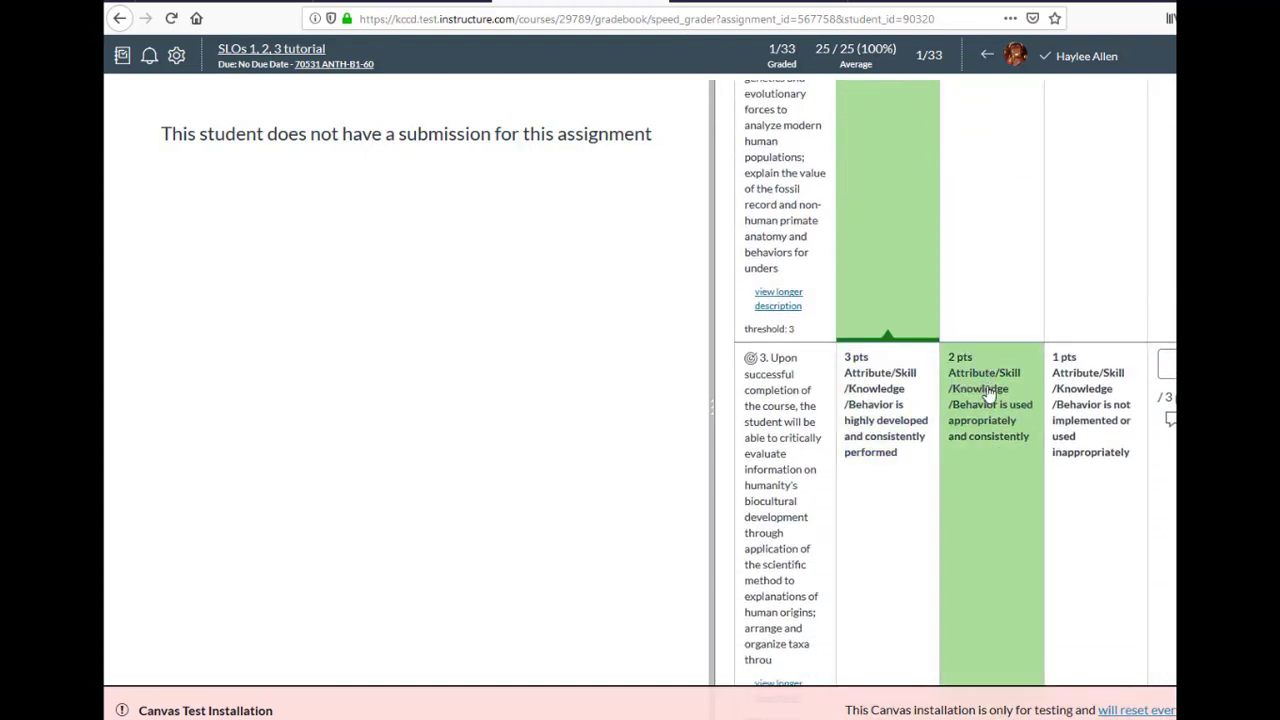
pyautogui.click(990, 392)
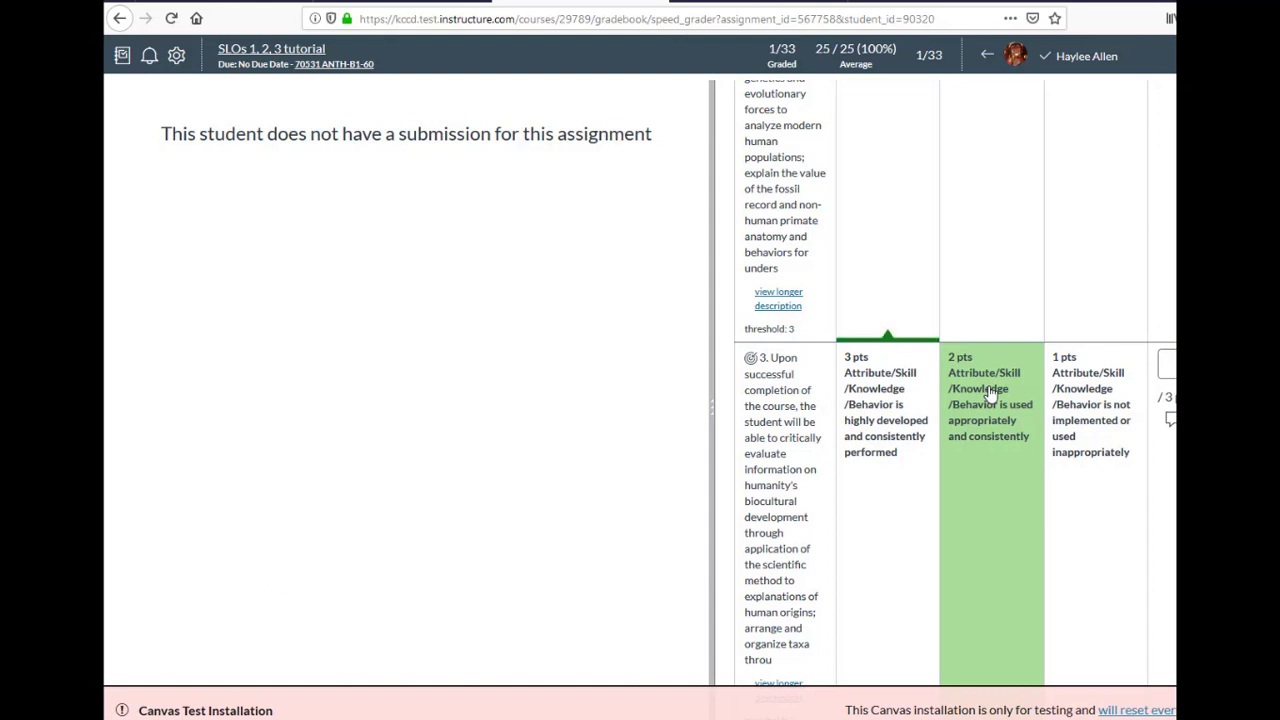
pyautogui.scroll(-3, 1000, 400)
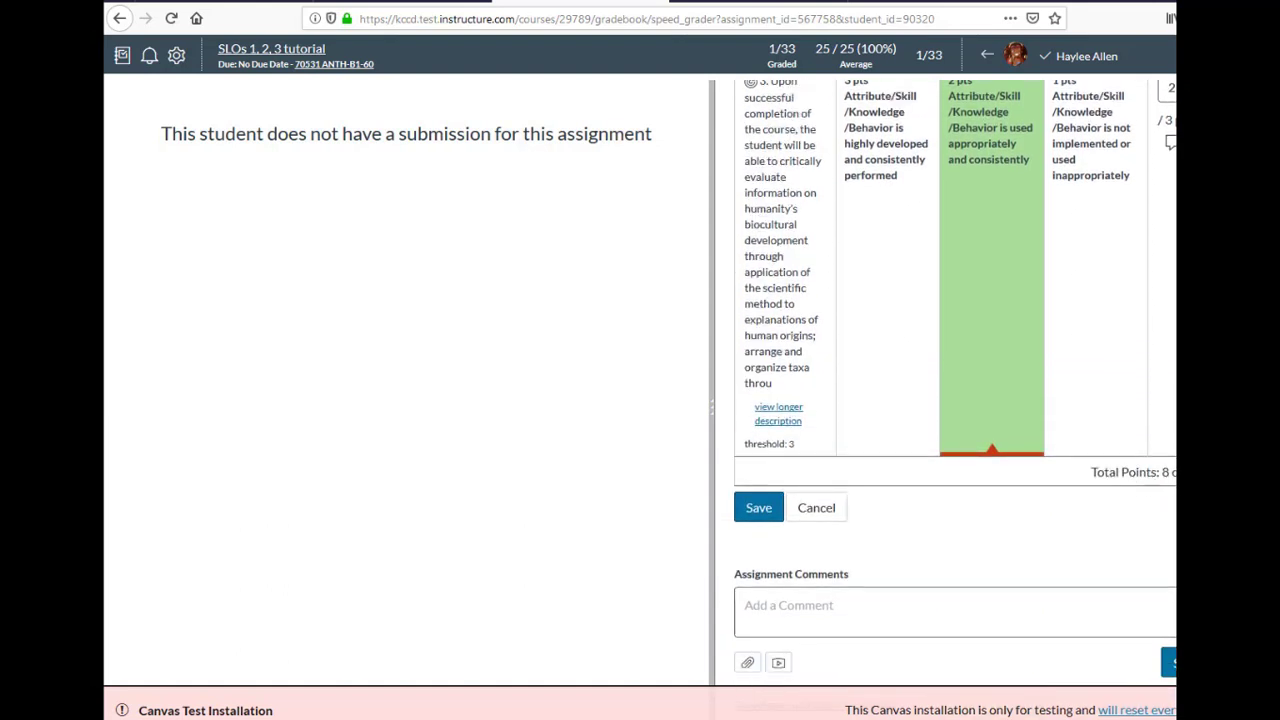
pyautogui.click(764, 512)
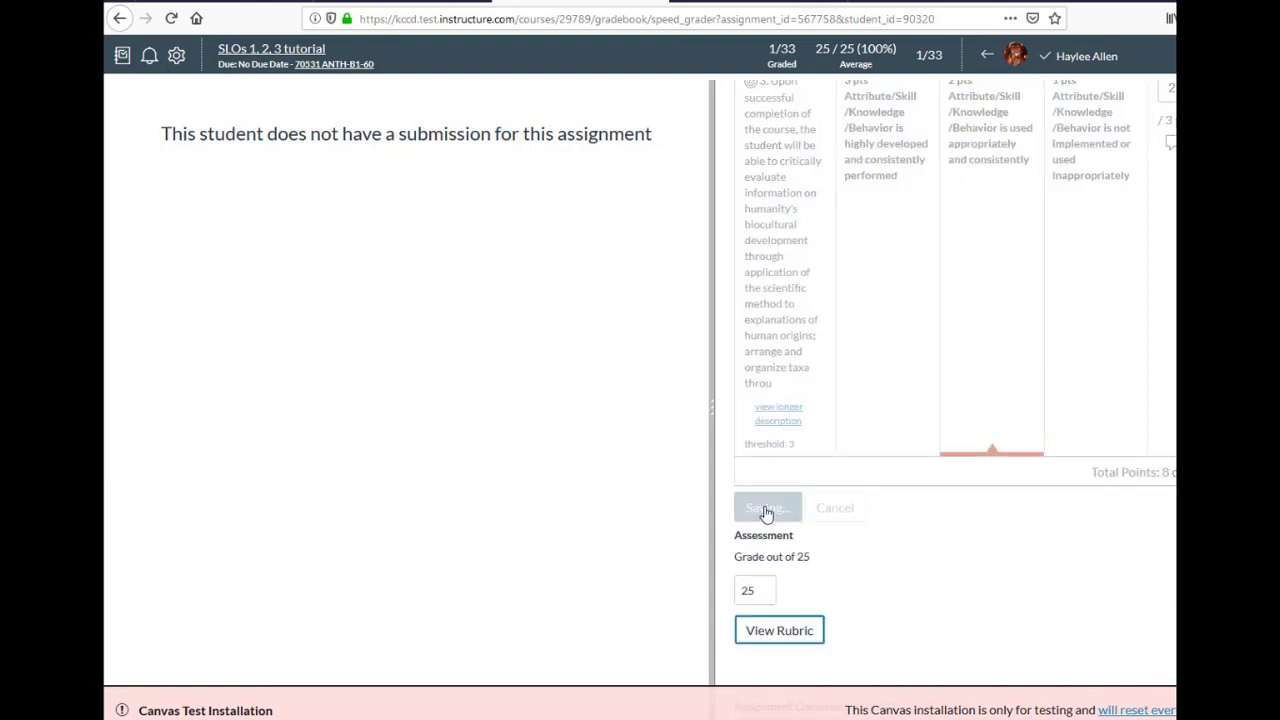
# - Submit the assignment comment "This is for comments." for the first student
pyautogui.scroll(-5, 858, 515)
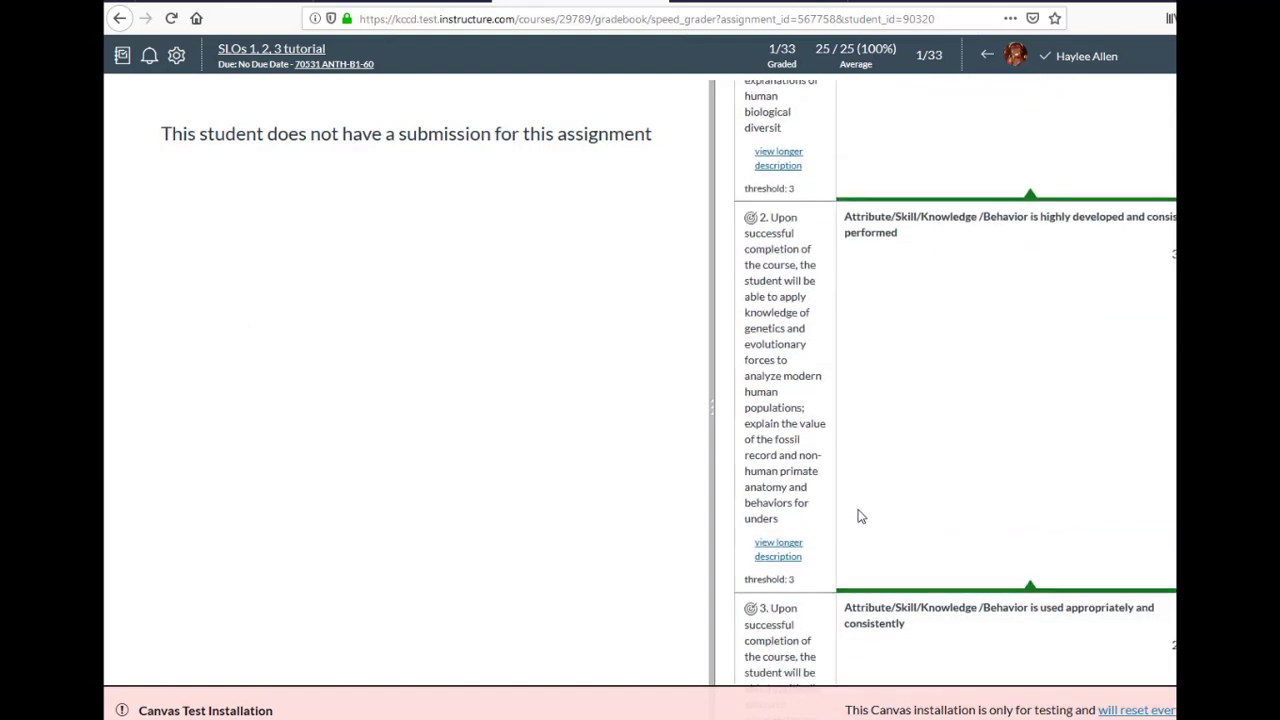
pyautogui.scroll(-5, 858, 516)
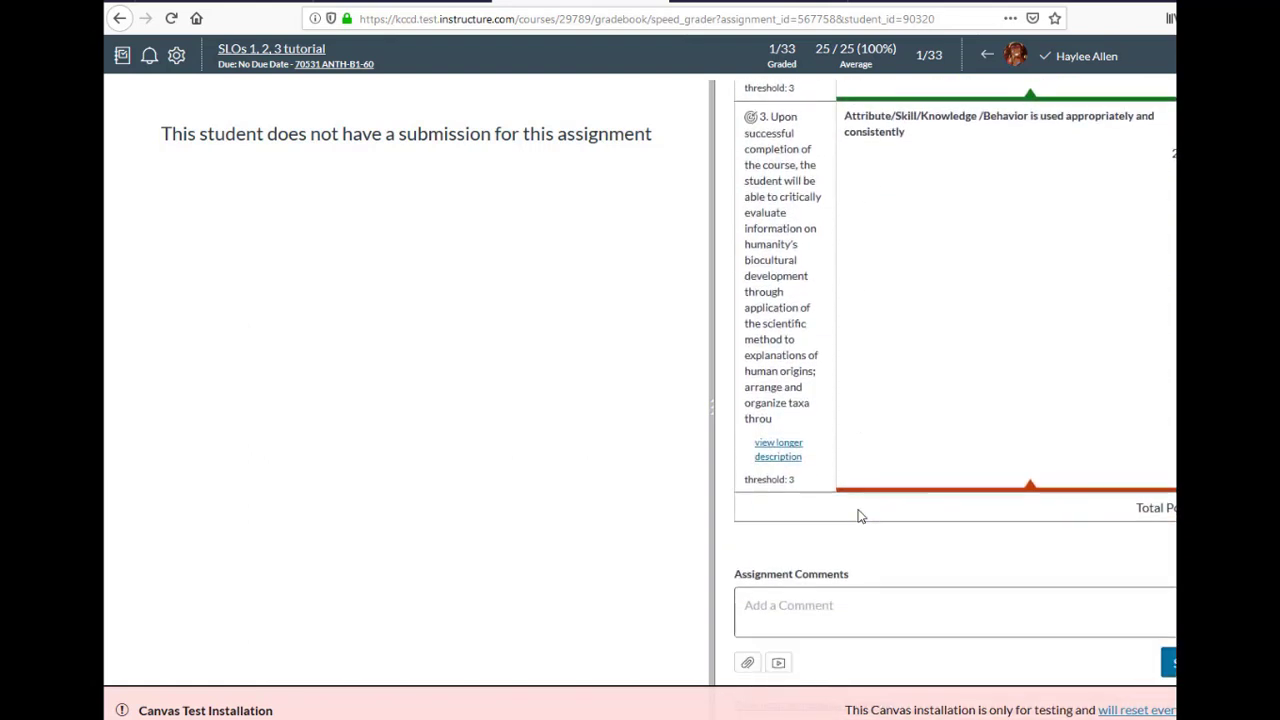
pyautogui.click(801, 603)
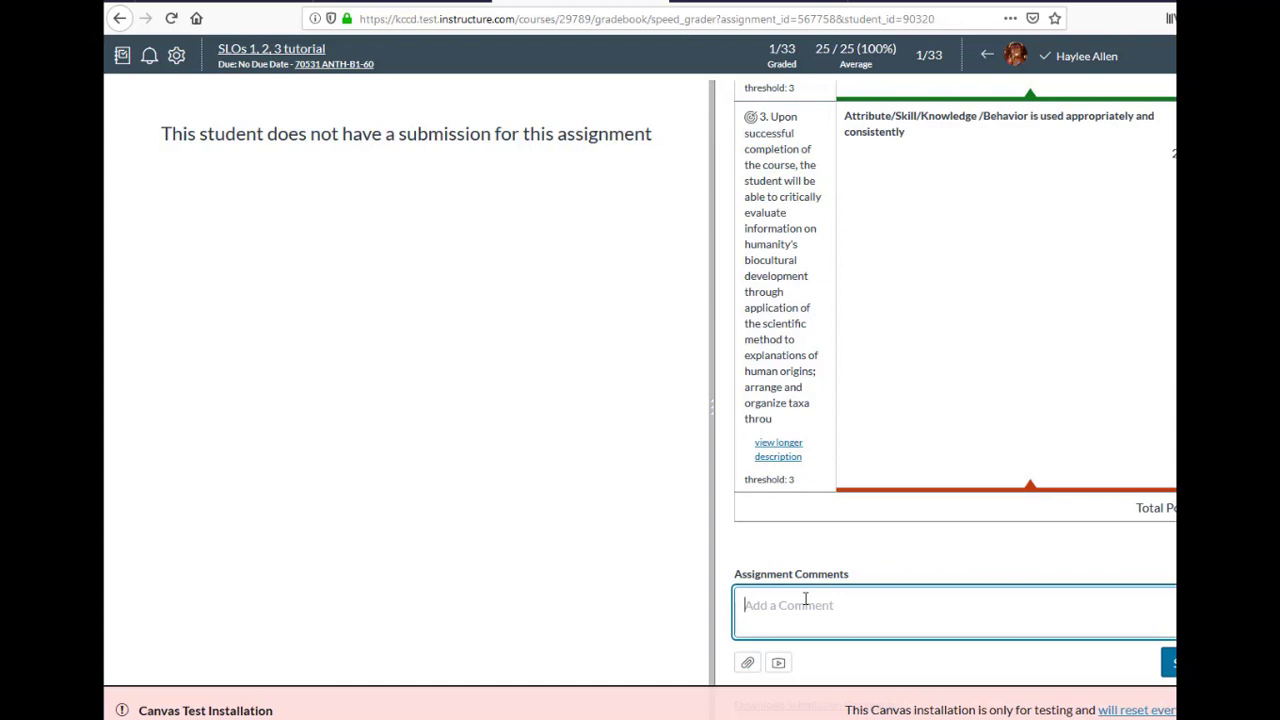
pyautogui.write('This')
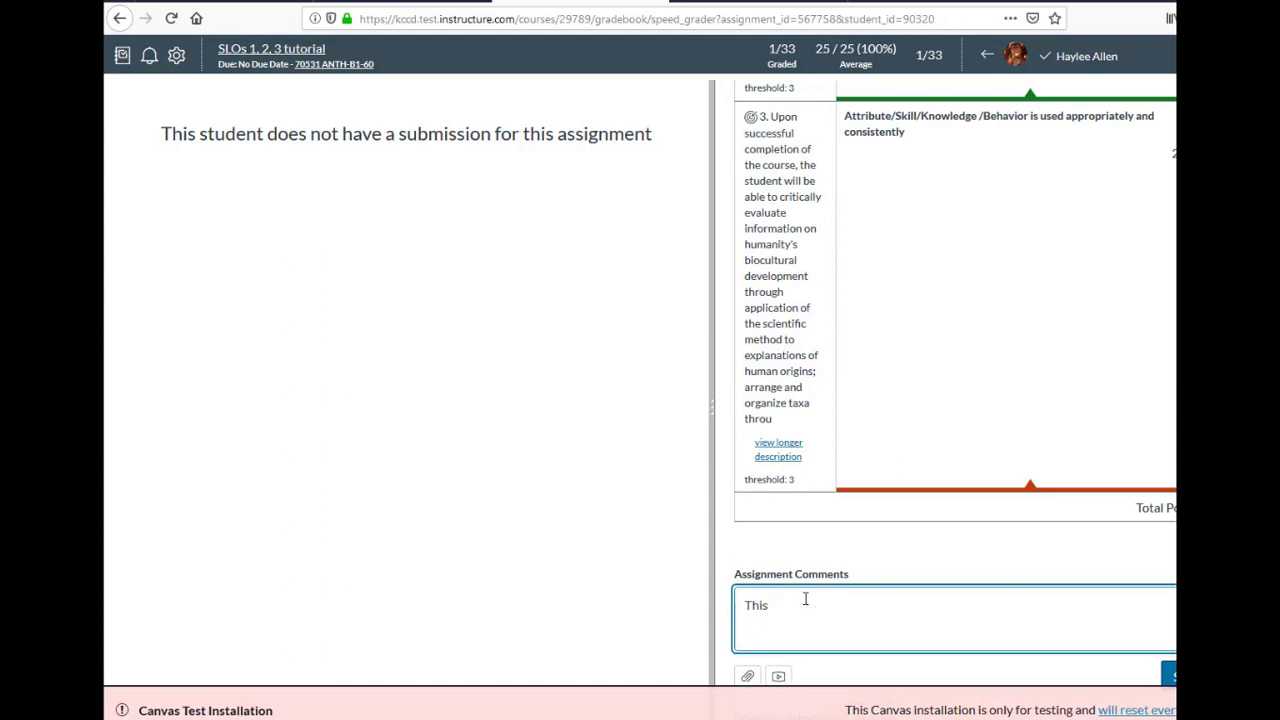
pyautogui.write(' is for commentd')
pyautogui.press('BackSpace')
pyautogui.write('s.')
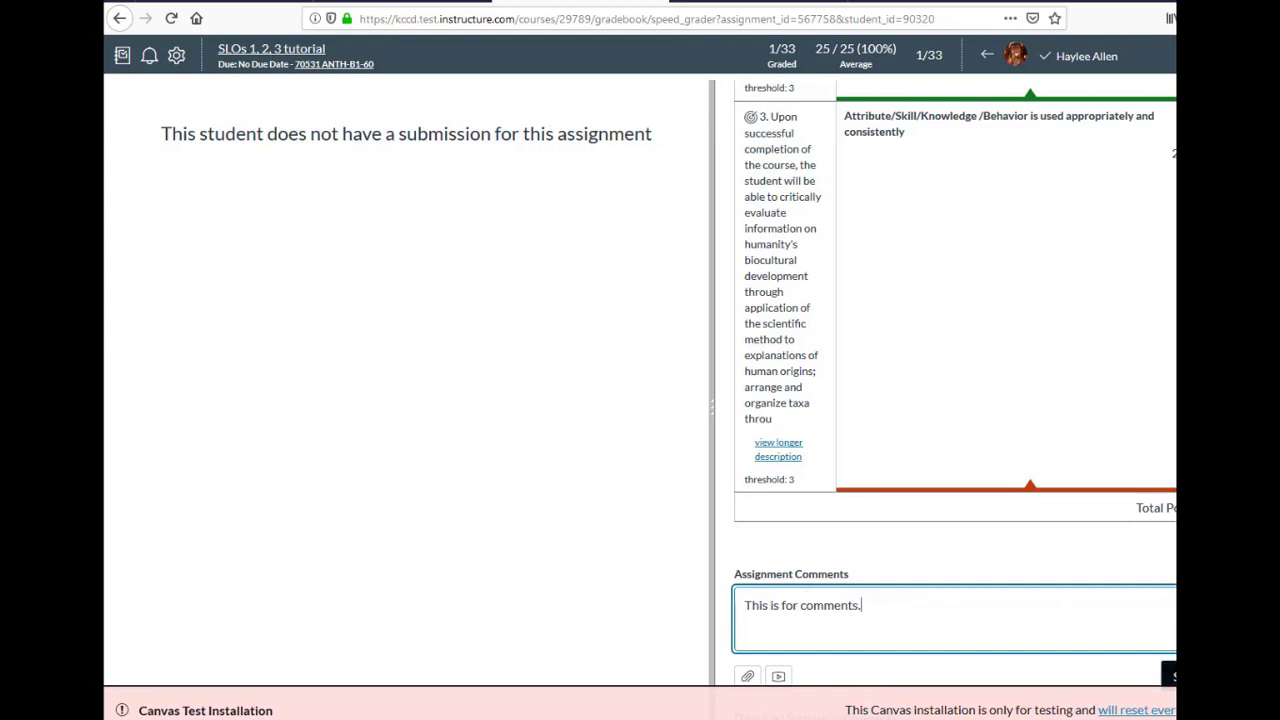
pyautogui.click(1166, 676)
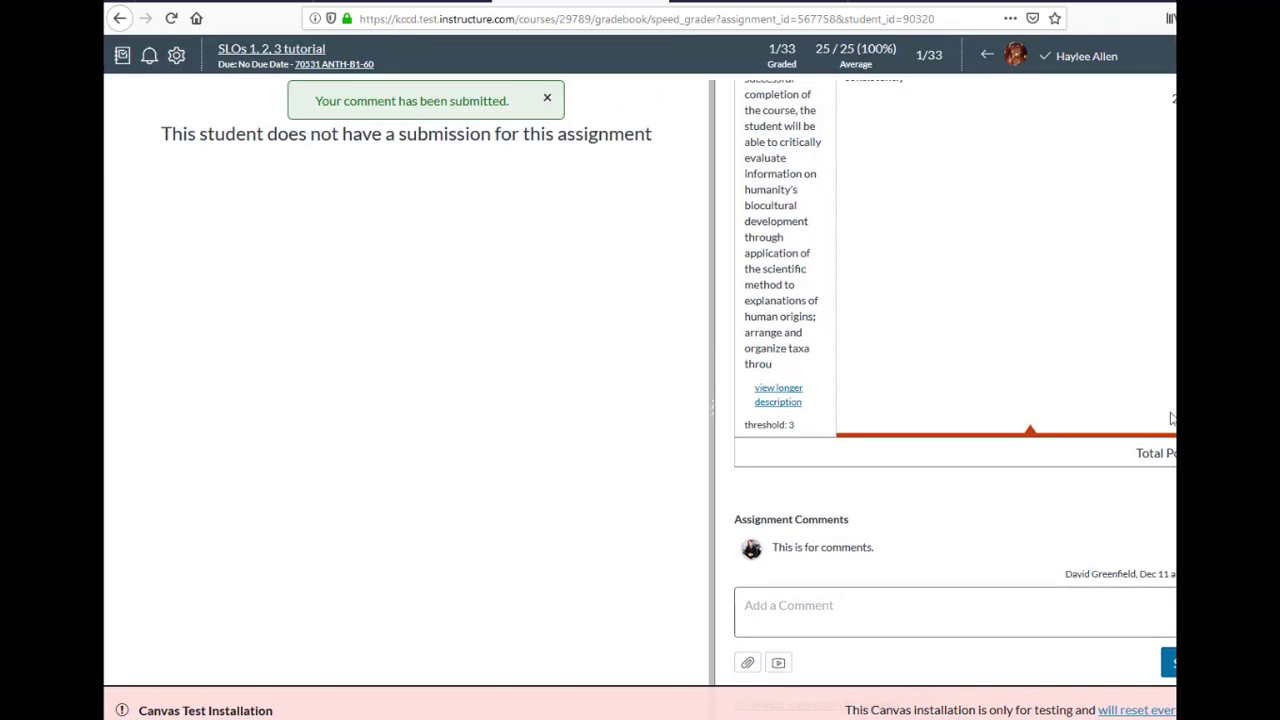
# - Go to the second student, set the grade to 20 and open the rubric for rating
pyautogui.scroll(5, 955, 380)
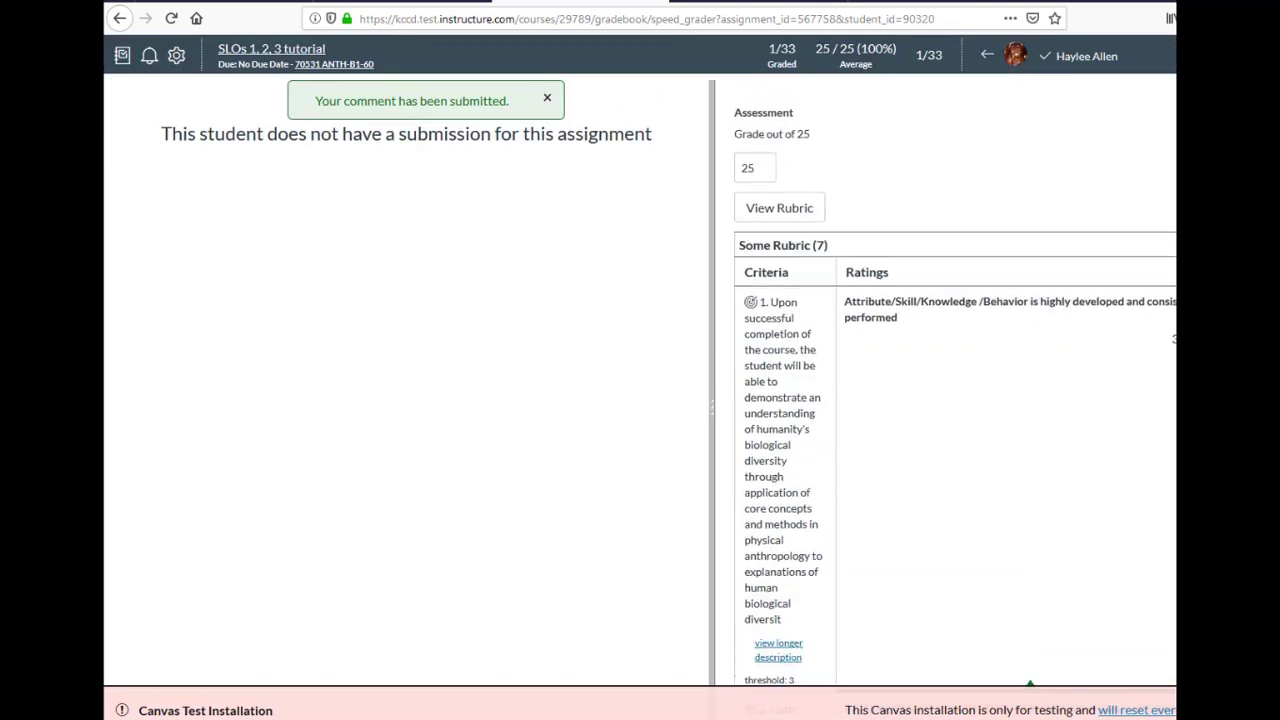
pyautogui.scroll(-4, 965, 255)
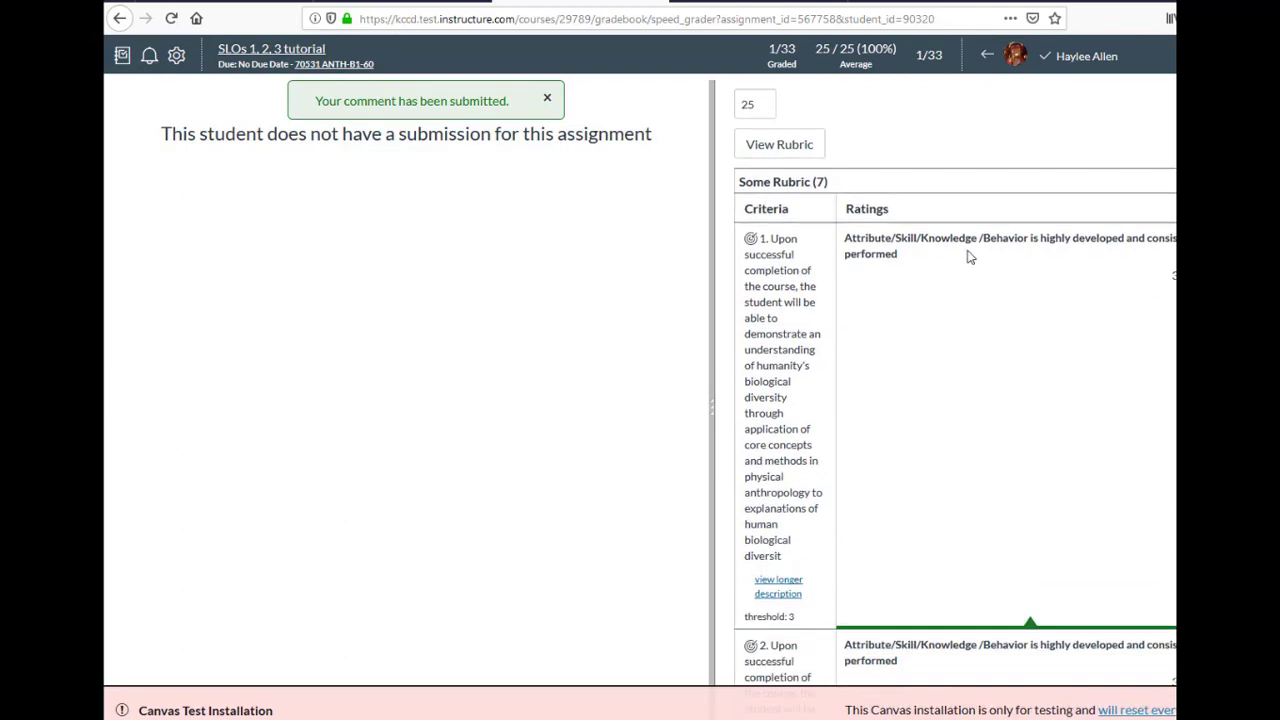
pyautogui.scroll(-6, 972, 262)
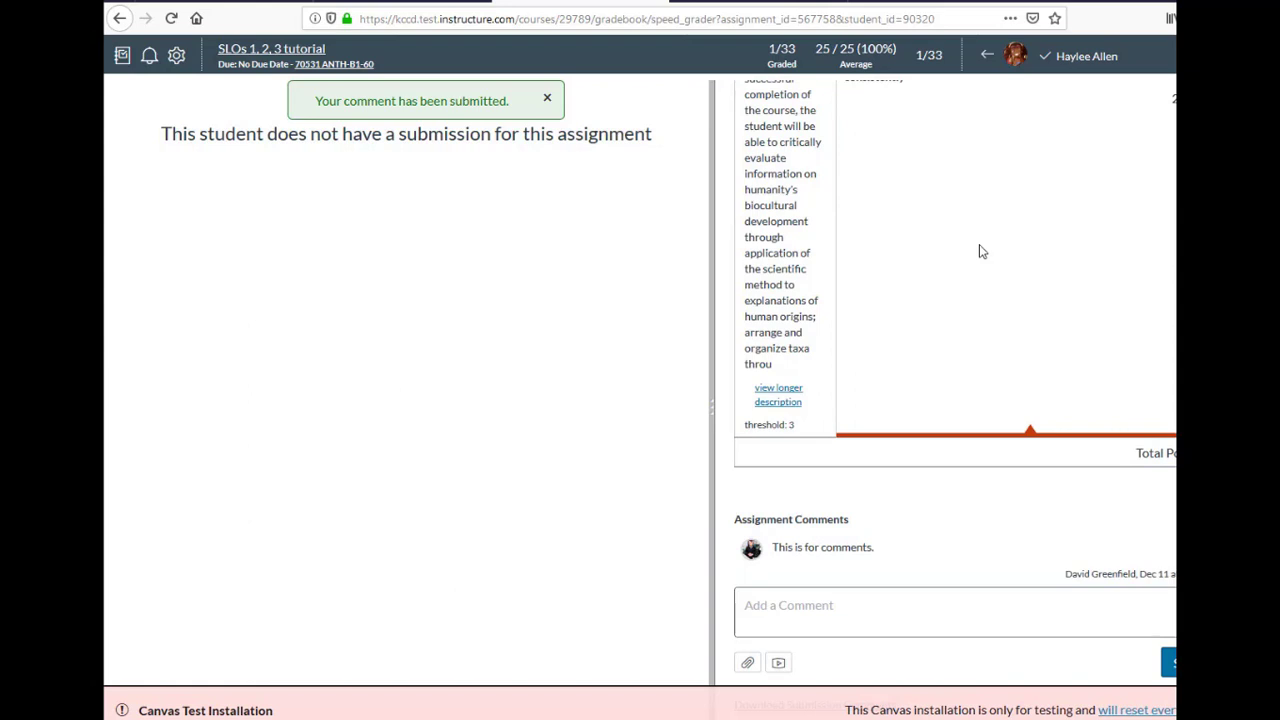
pyautogui.scroll(10, 980, 251)
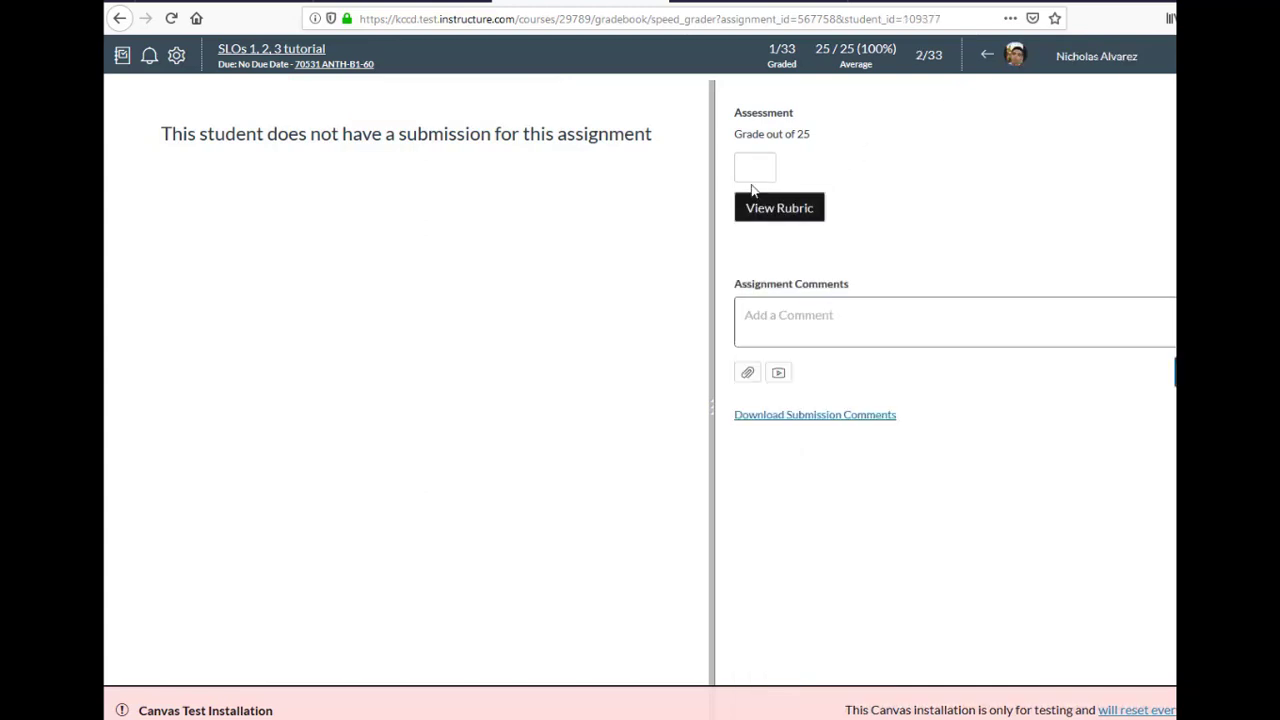
pyautogui.click(757, 170)
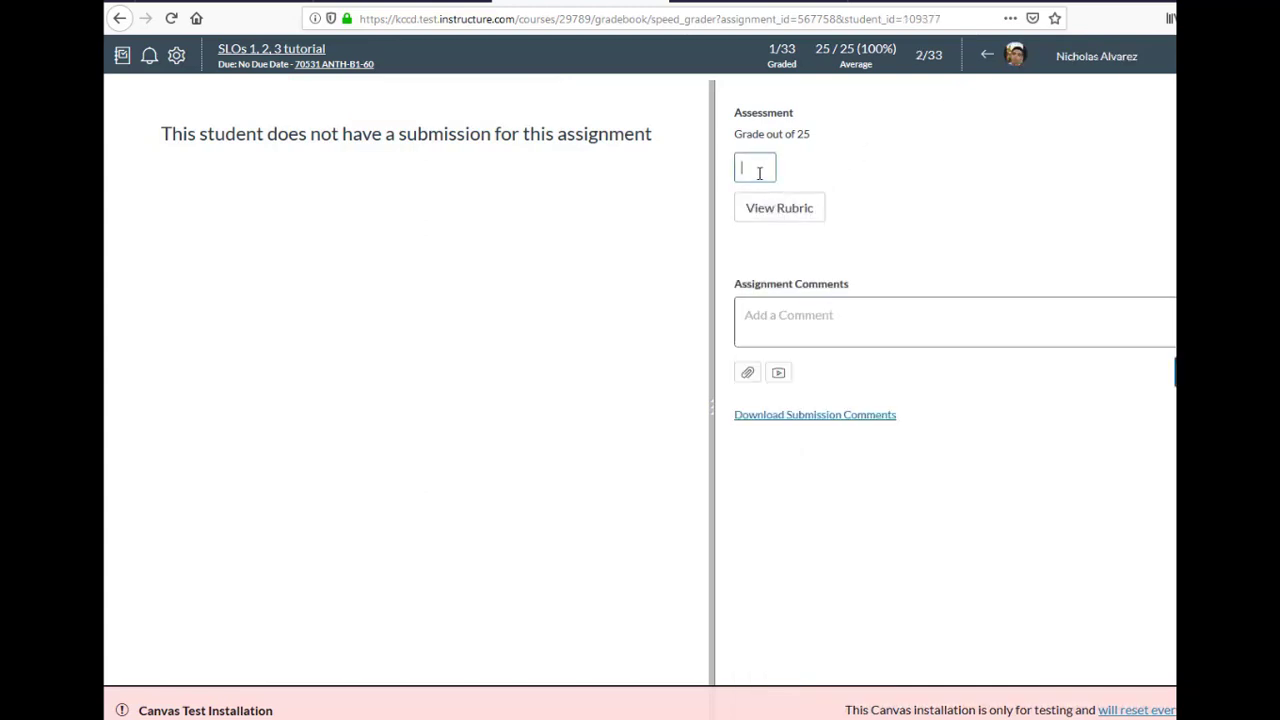
pyautogui.write('20')
pyautogui.click(780, 208)
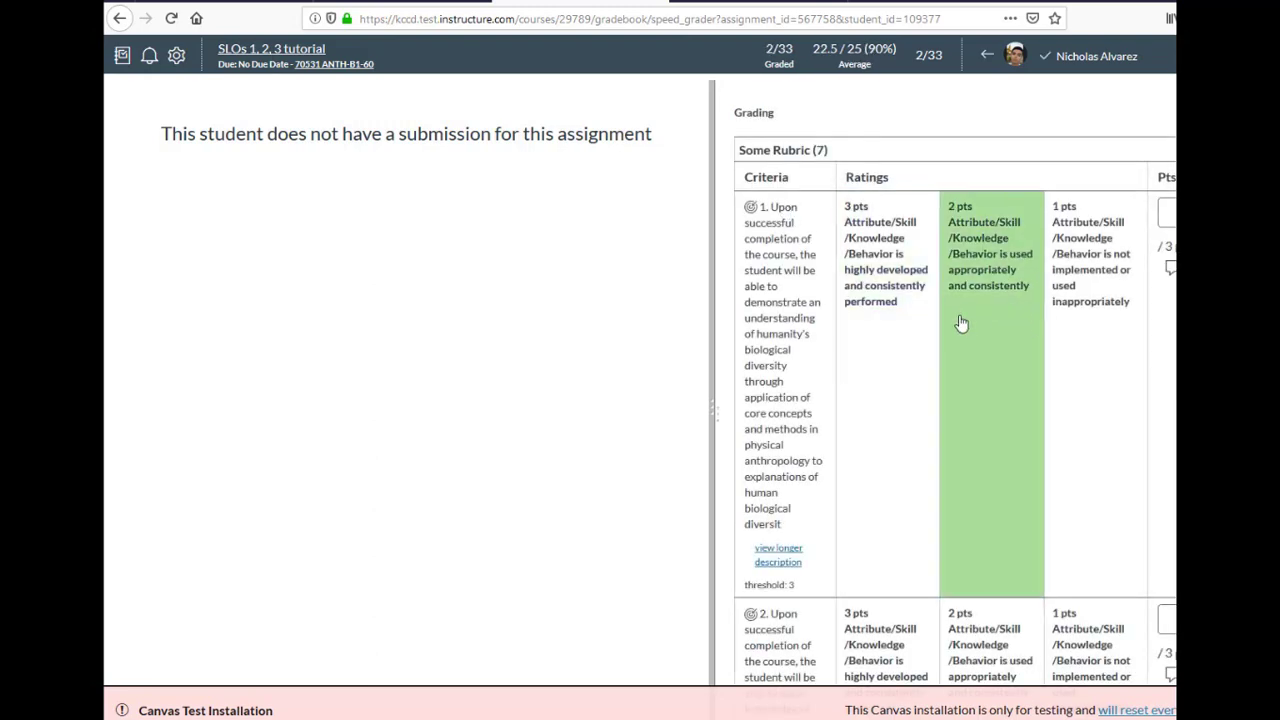
# - Rate the second student 2 points on each of the three outcomes and save the rubric
pyautogui.click(946, 378)
pyautogui.scroll(-1, 980, 571)
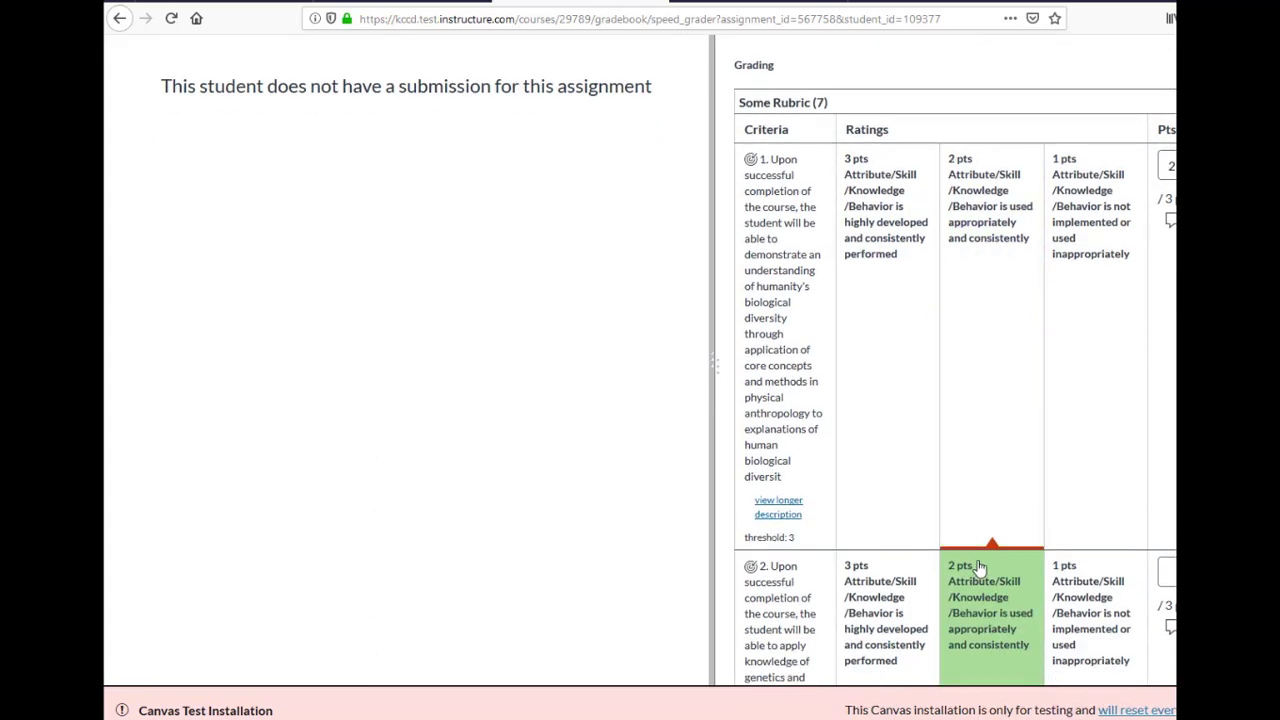
pyautogui.click(980, 572)
pyautogui.scroll(-5, 980, 600)
pyautogui.click(991, 607)
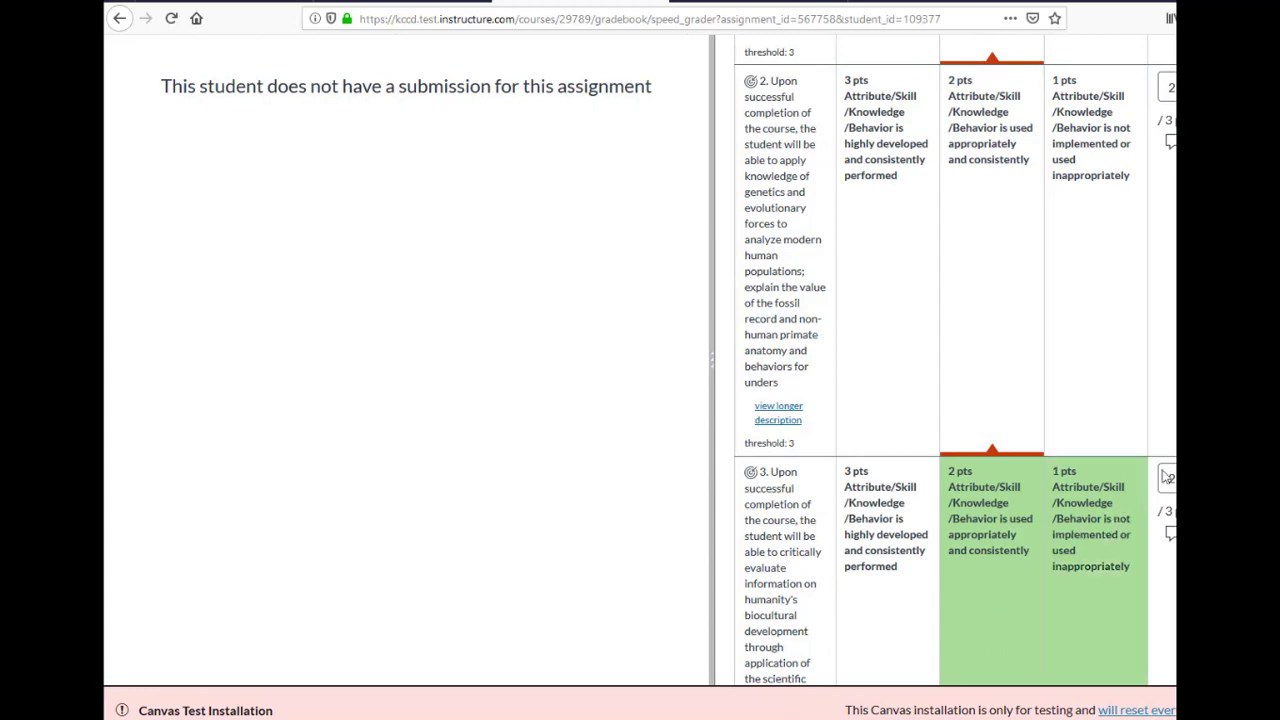
pyautogui.scroll(-5, 1155, 640)
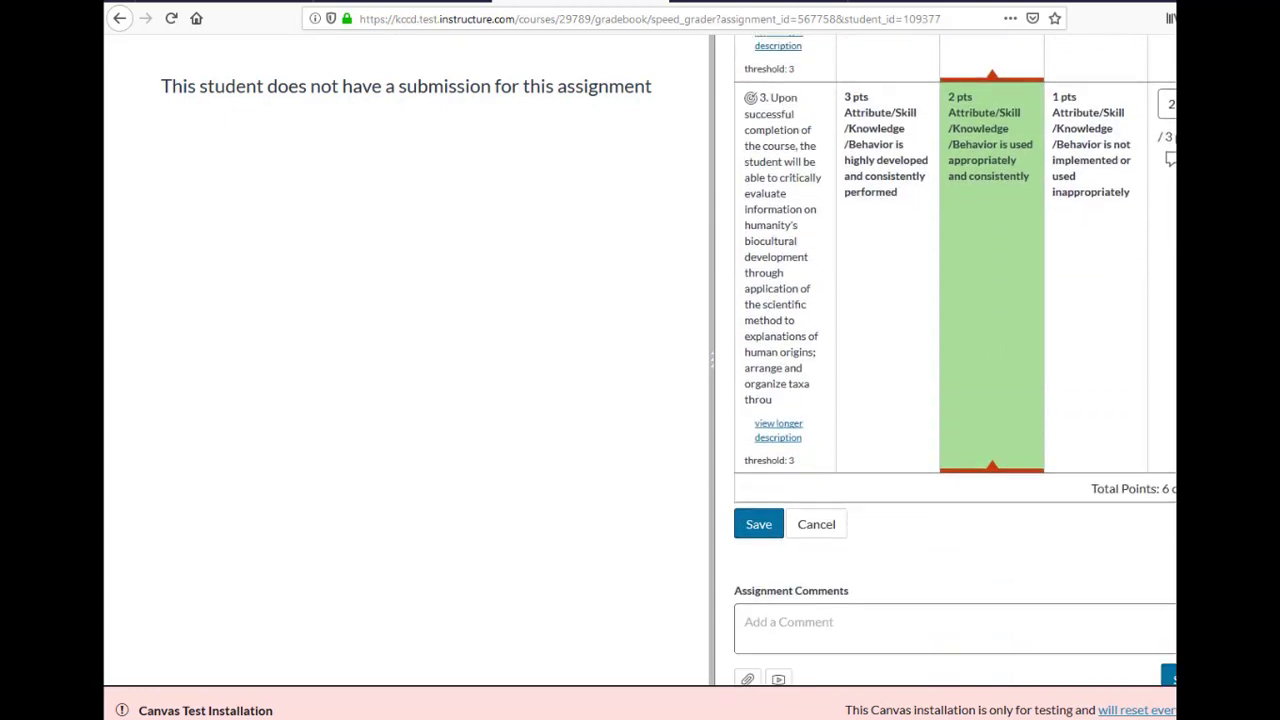
pyautogui.click(758, 462)
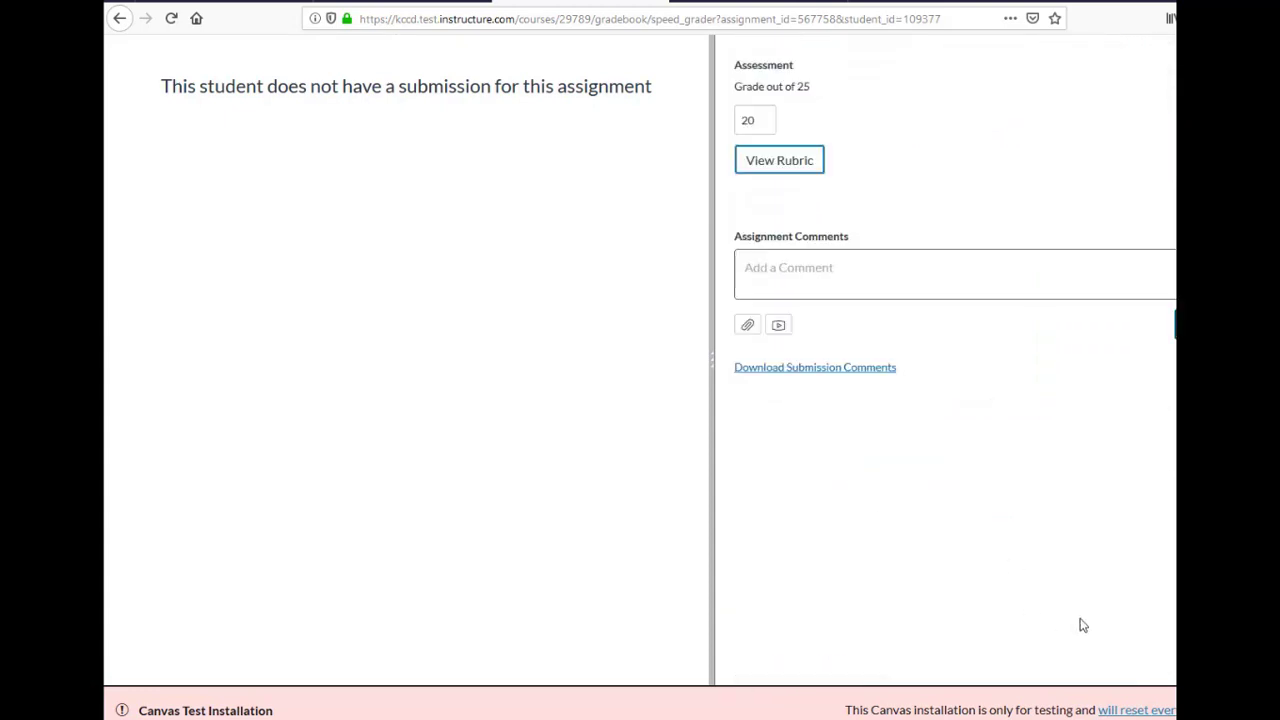
pyautogui.scroll(-8, 1100, 590)
pyautogui.scroll(-2, 1158, 600)
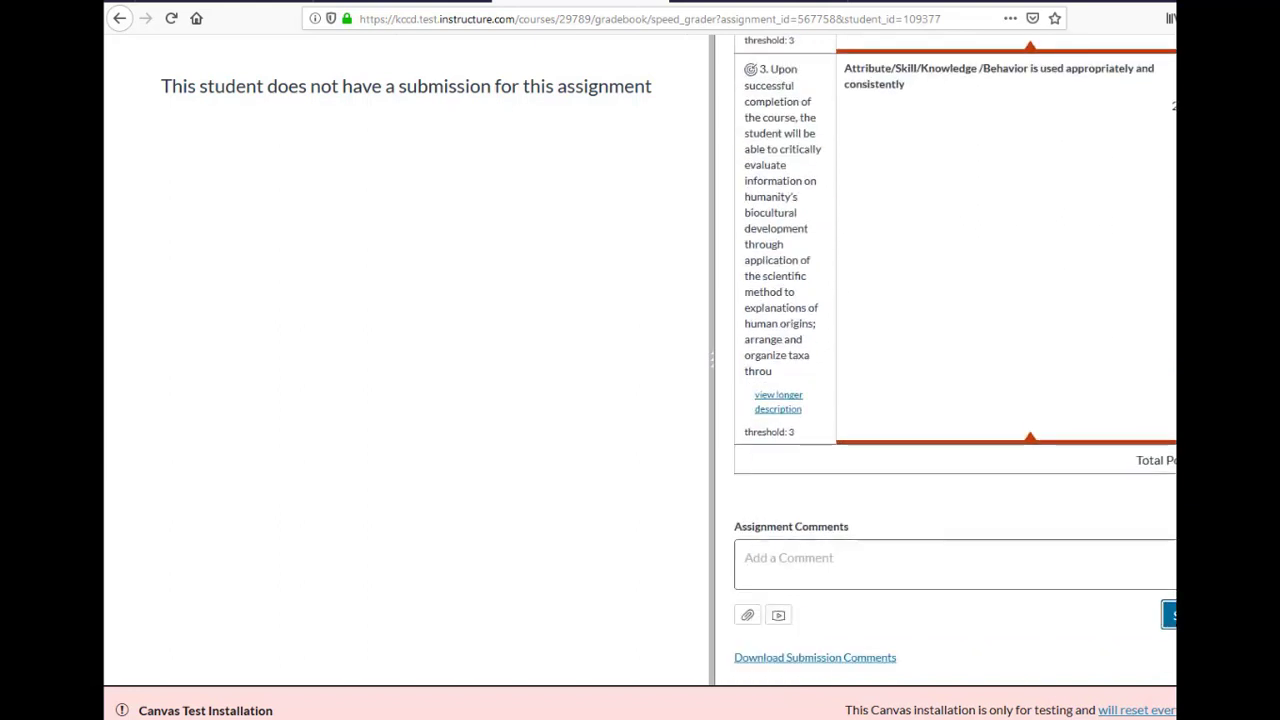
pyautogui.scroll(15, 956, 360)
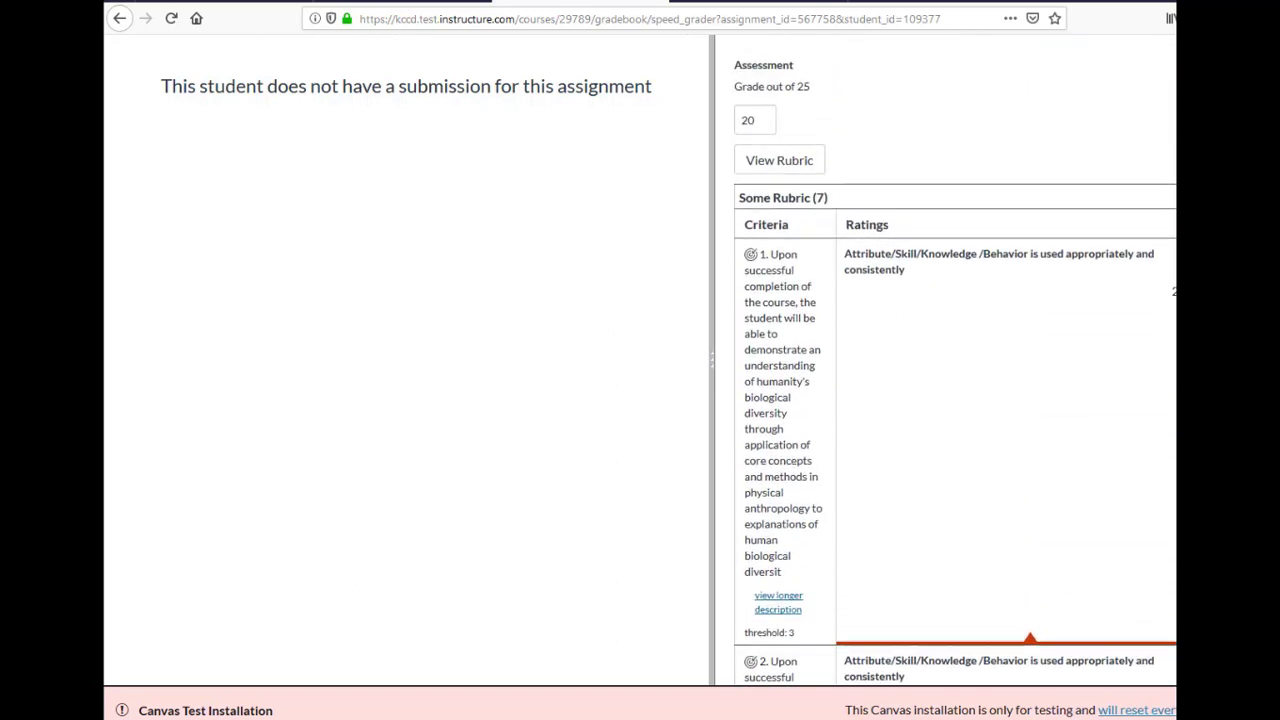
pyautogui.scroll(-12, 956, 360)
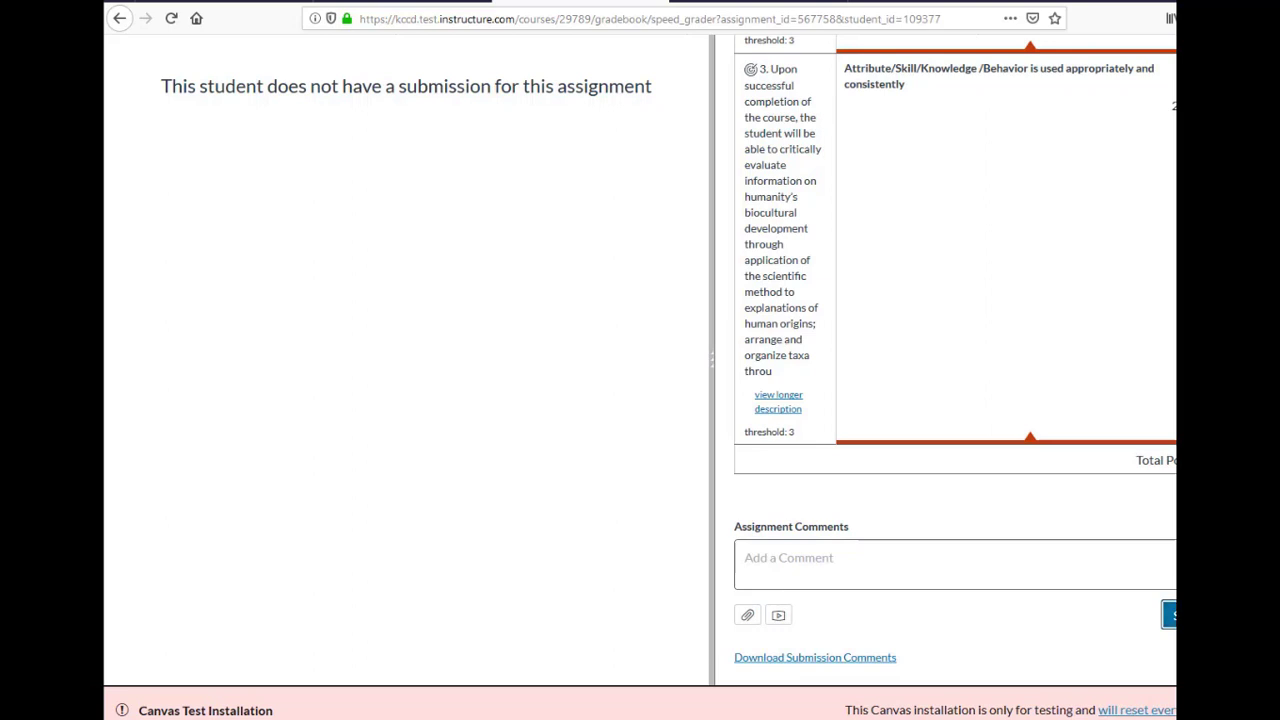
pyautogui.scroll(2, 640, 360)
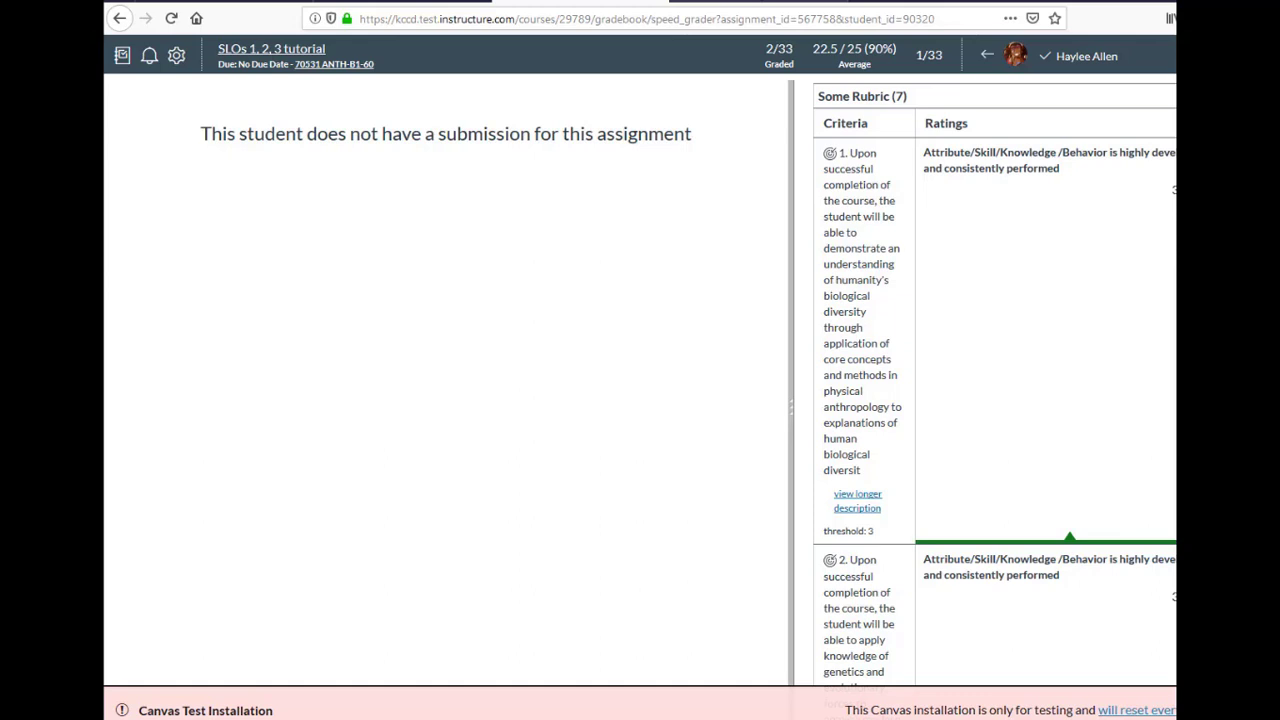
# - Switch to eLumen, start importing Canvas scores for the "SLOs 1, 2, 3 tutorial" assessment and choose the 70531 ANTH-B1-60 course
pyautogui.click(757, 1)
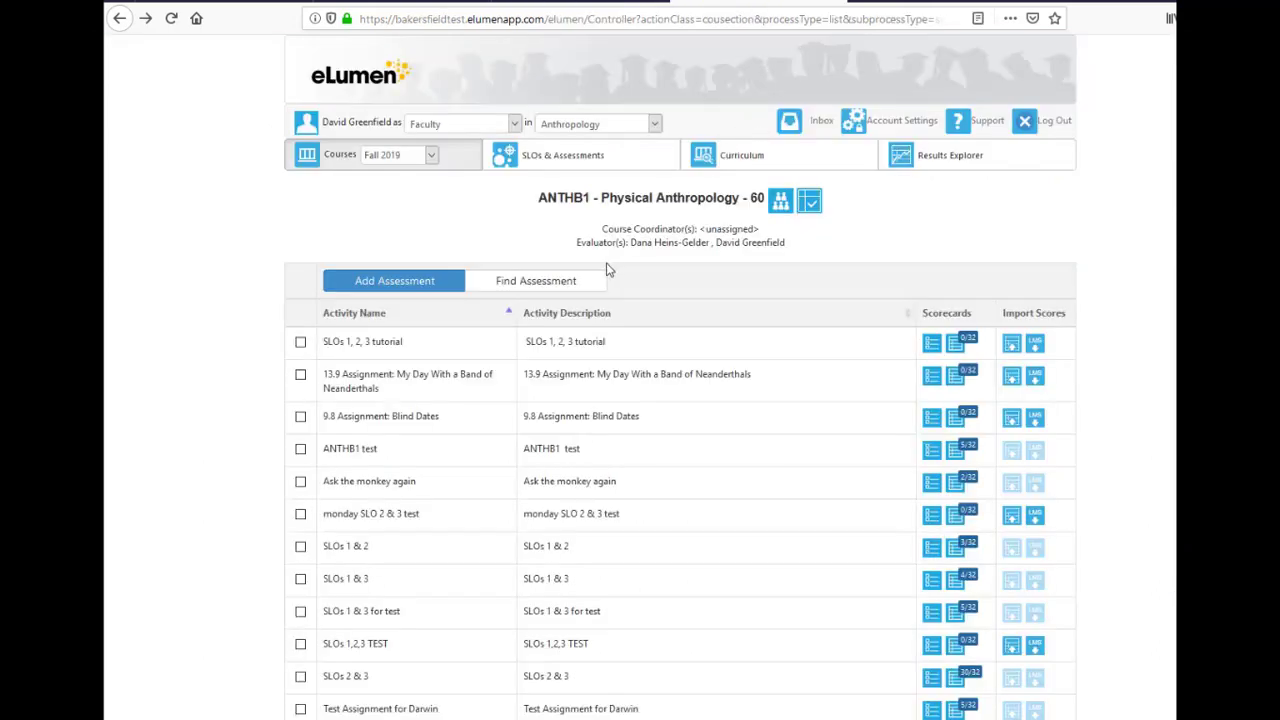
pyautogui.click(301, 345)
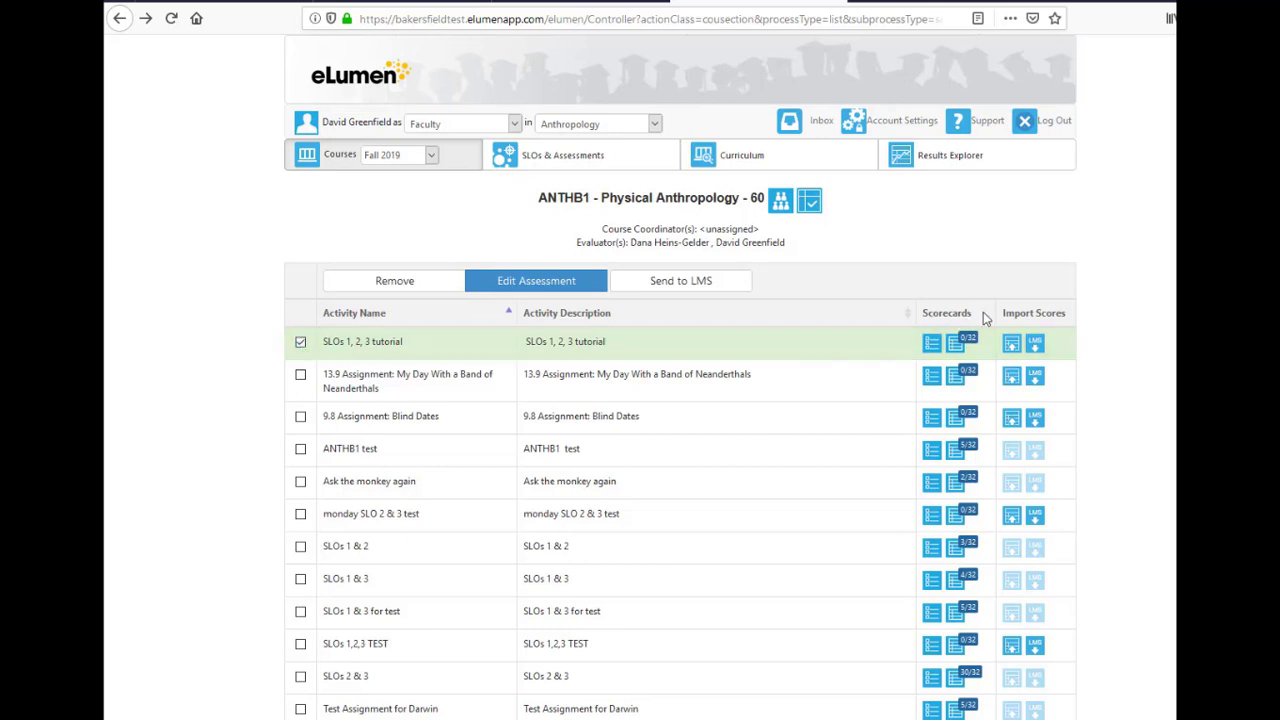
pyautogui.click(1035, 346)
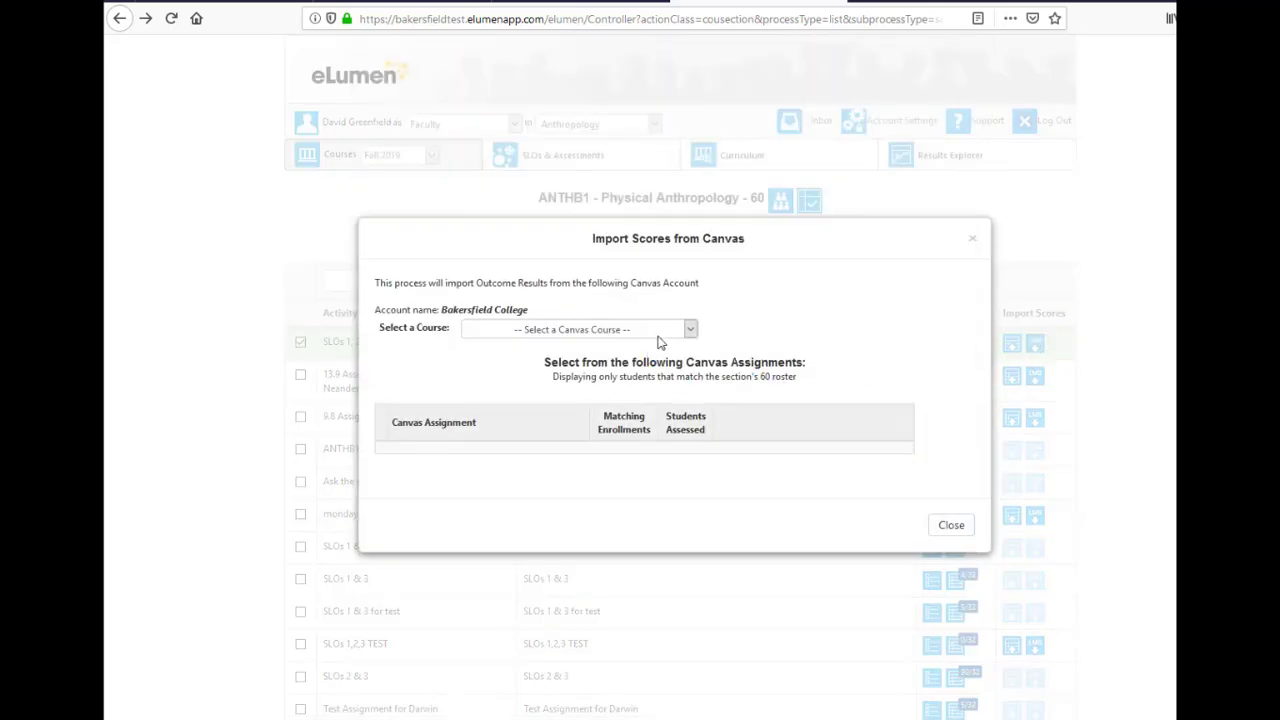
pyautogui.click(667, 333)
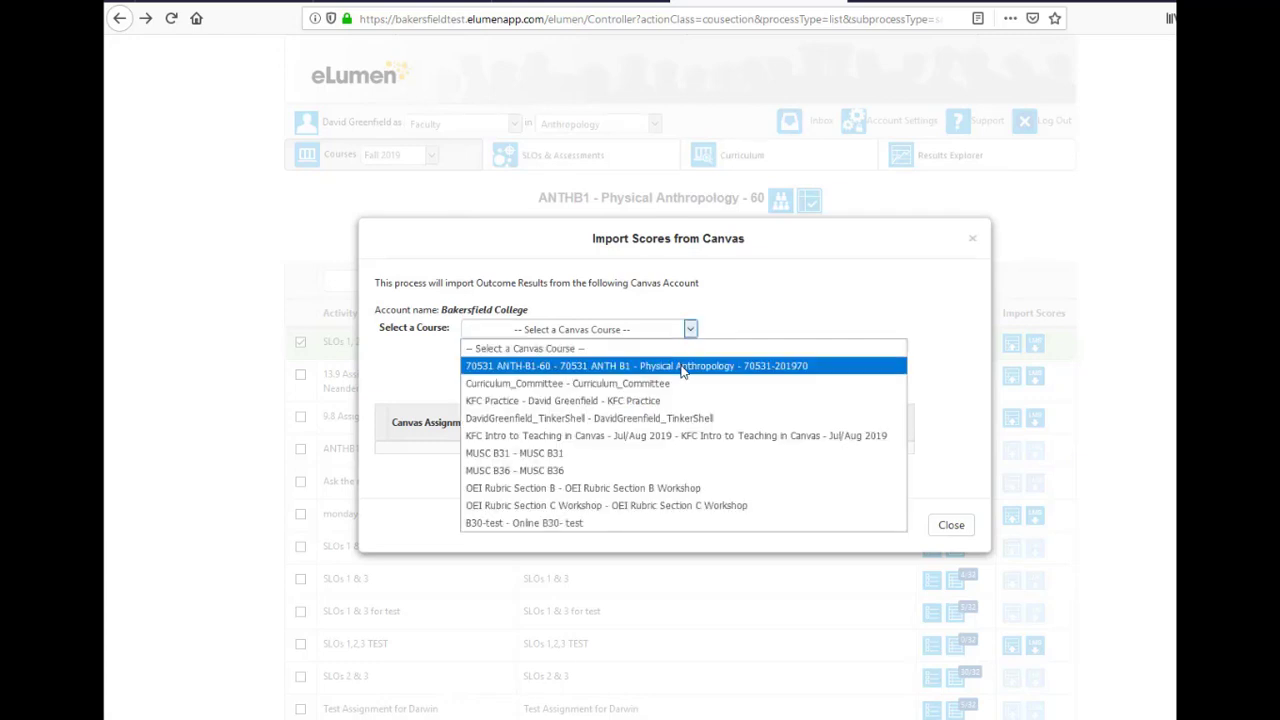
pyautogui.click(681, 367)
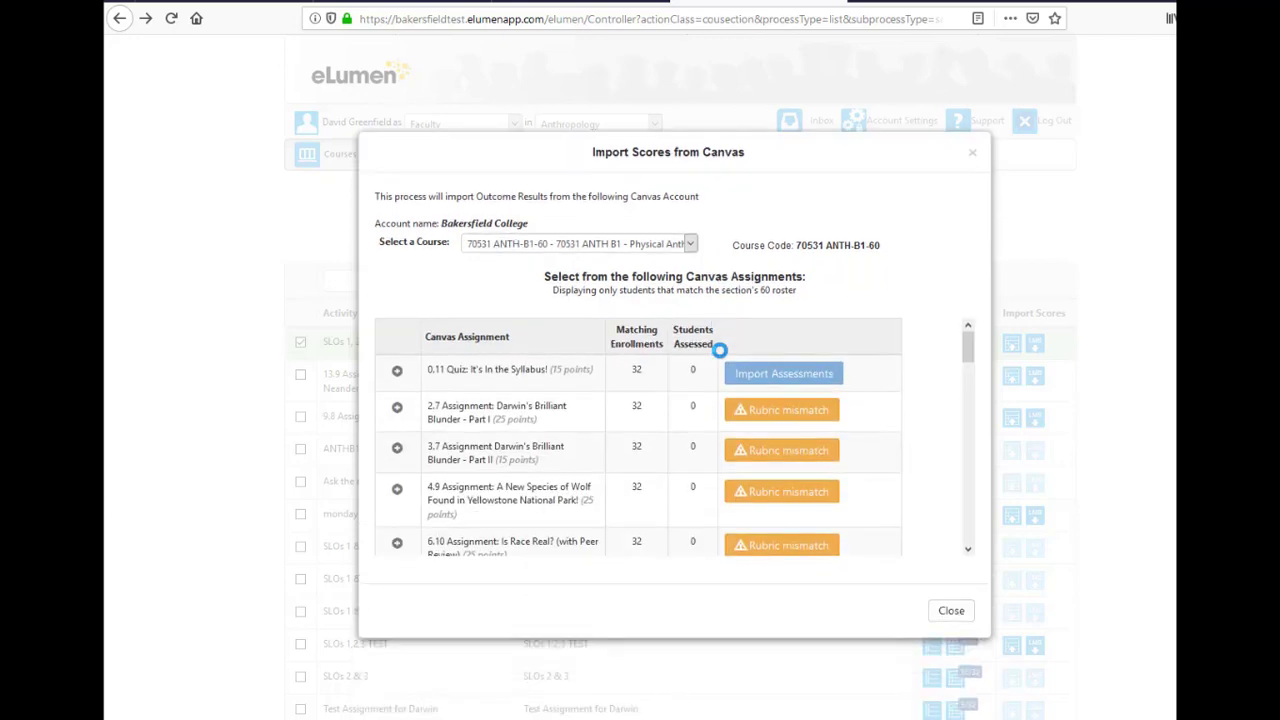
# - Import the assessments from the Canvas assignment "SLOs 1, 2, 3 tutorial" and view the resulting scorecard
pyautogui.scroll(-5, 746, 378)
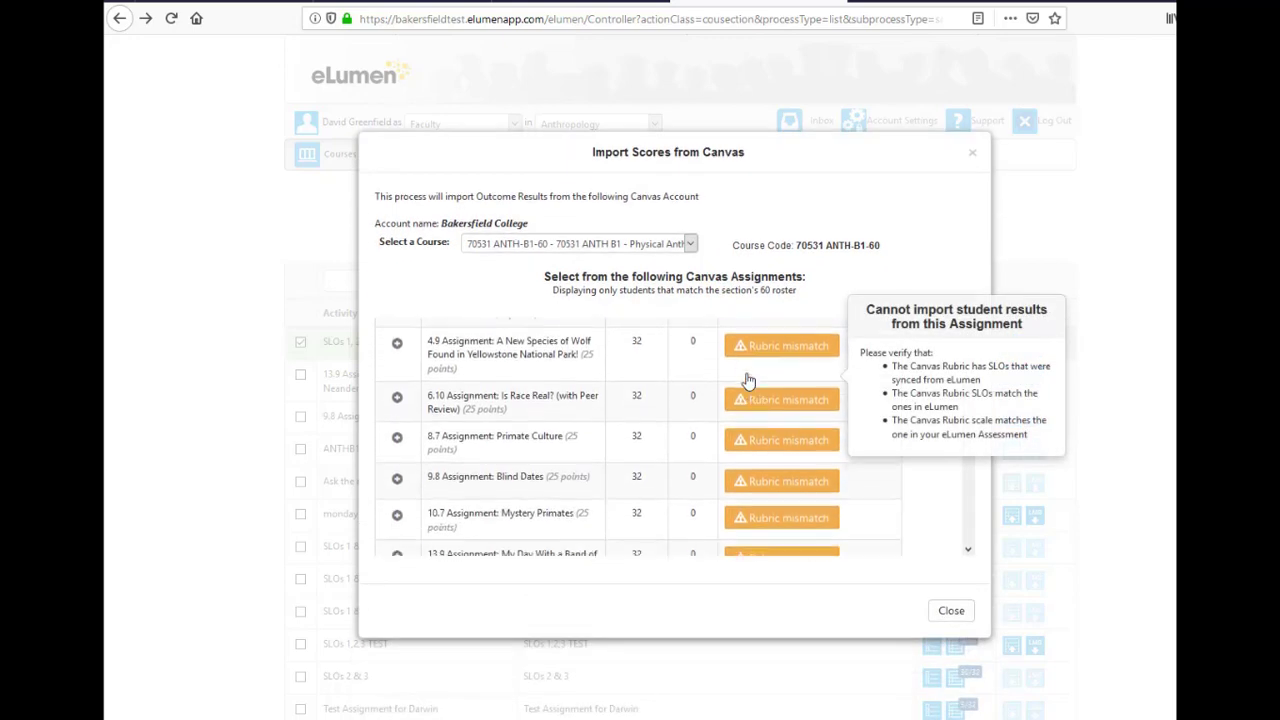
pyautogui.scroll(-2, 746, 378)
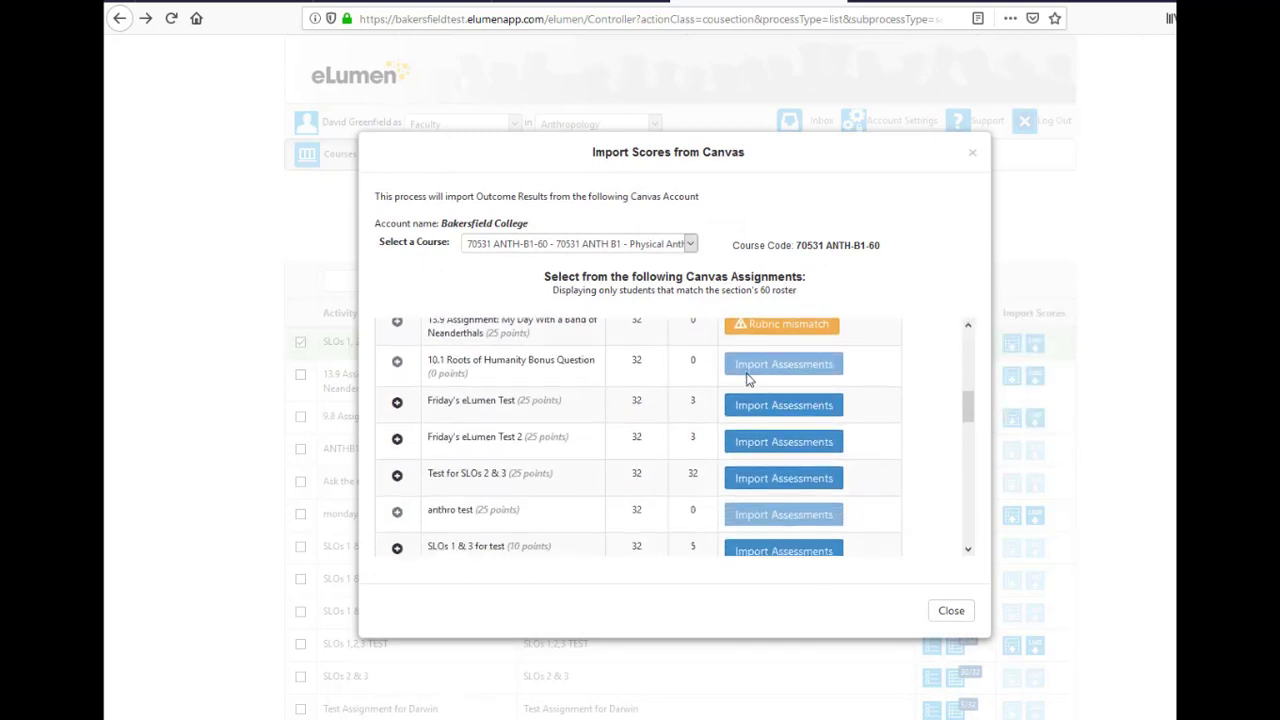
pyautogui.scroll(-4, 746, 378)
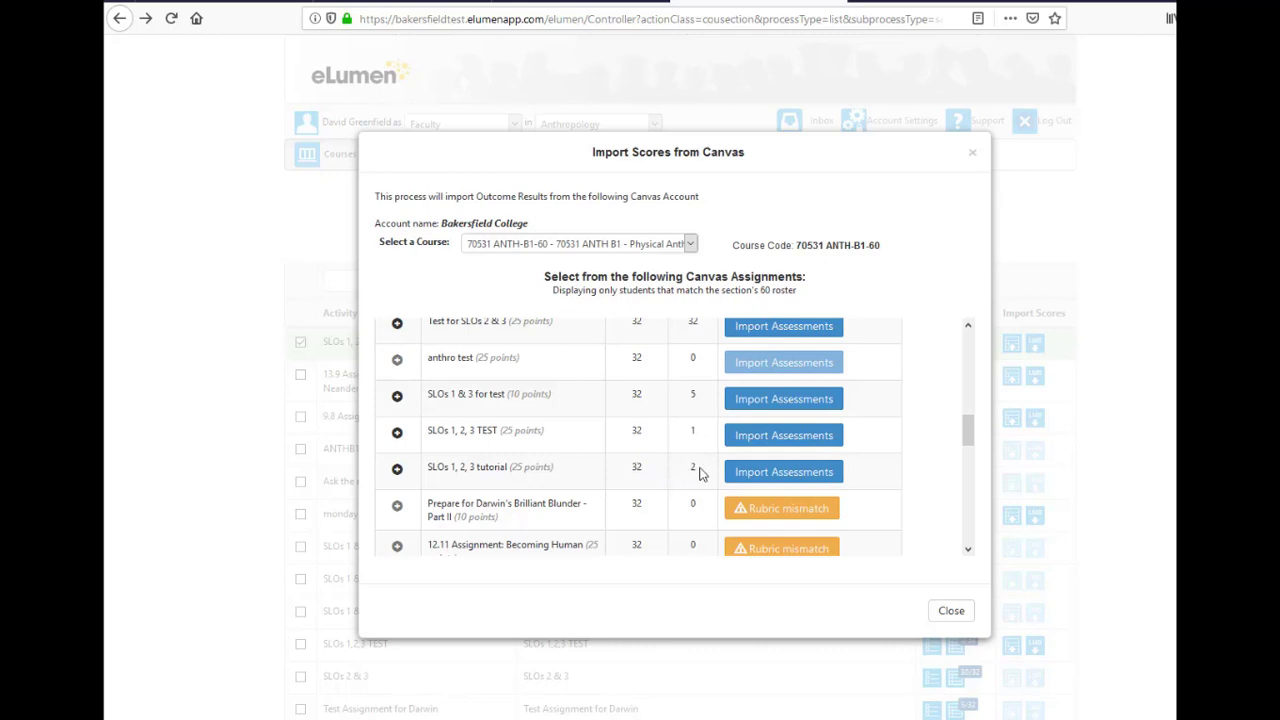
pyautogui.click(758, 480)
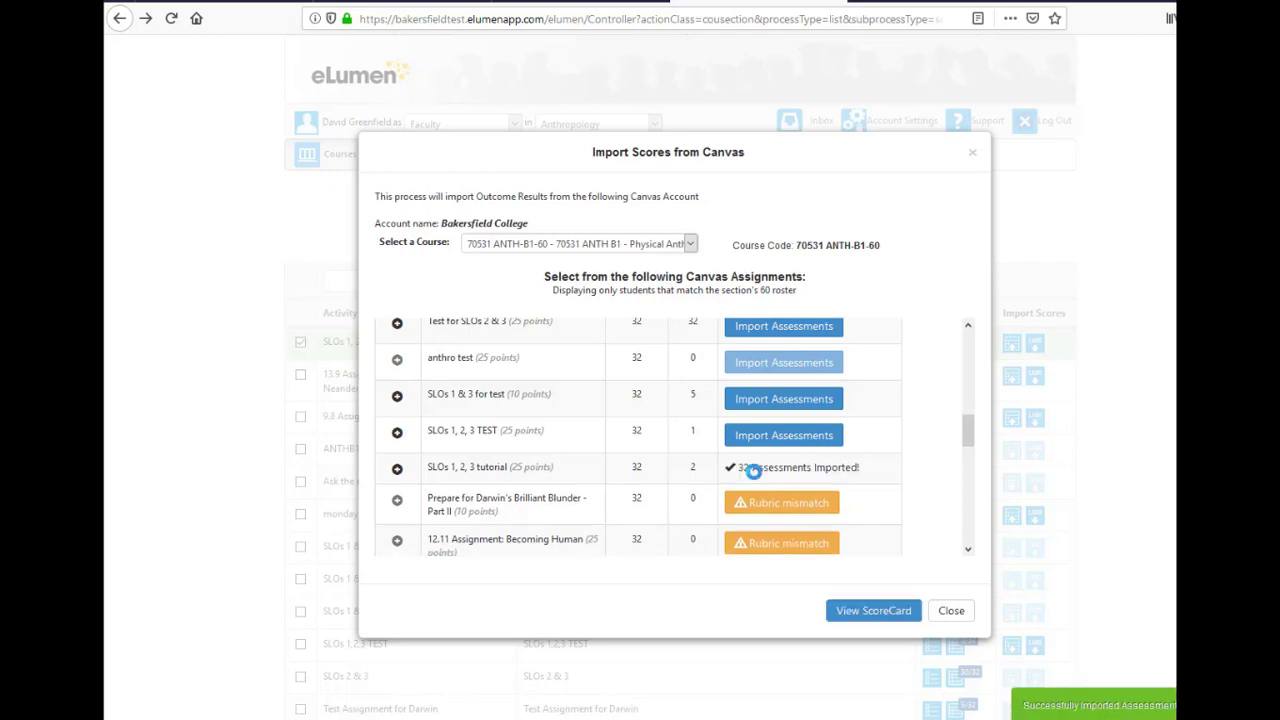
pyautogui.click(872, 611)
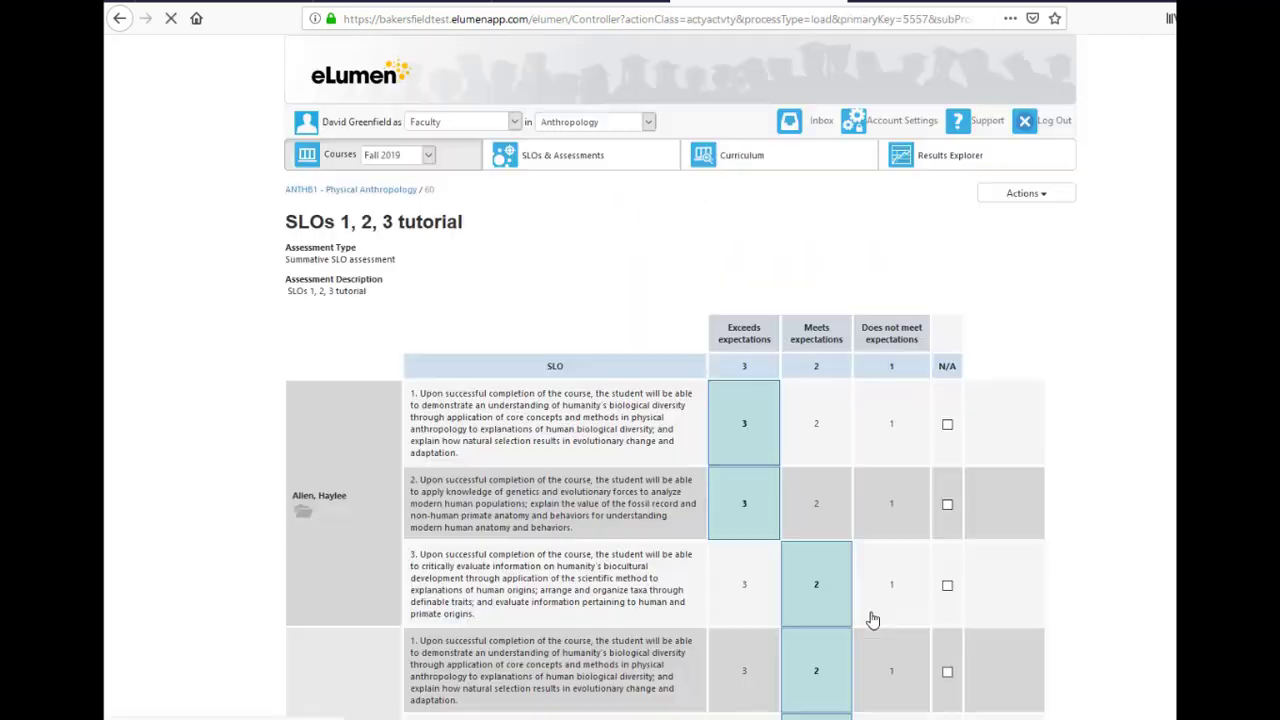